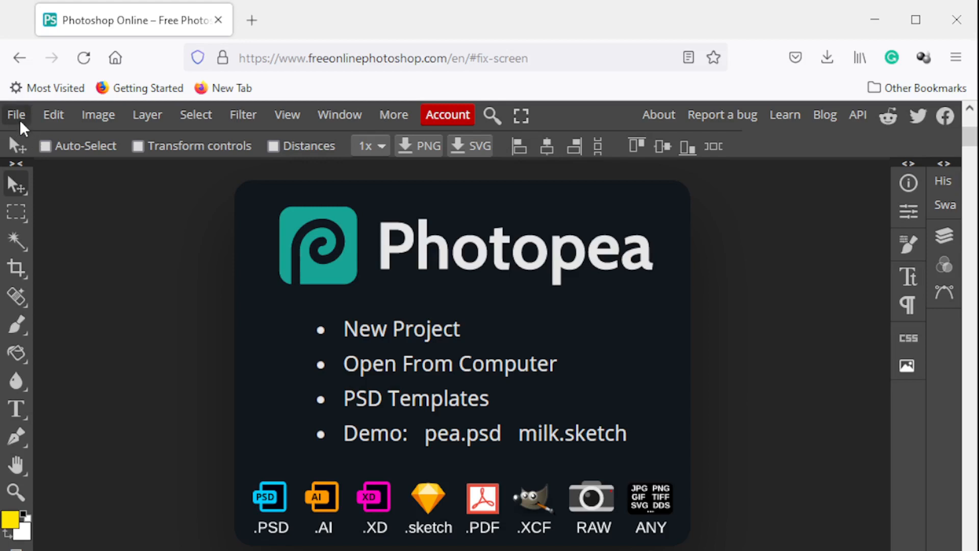
Open the blank-billboard-street image and copy its entire canvas using a rectangular selection
click(20, 122)
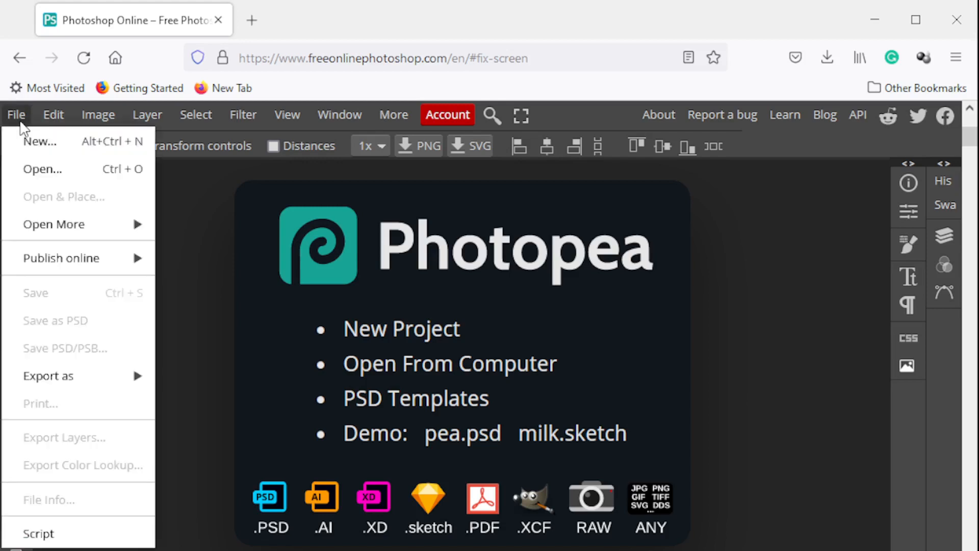
click(38, 169)
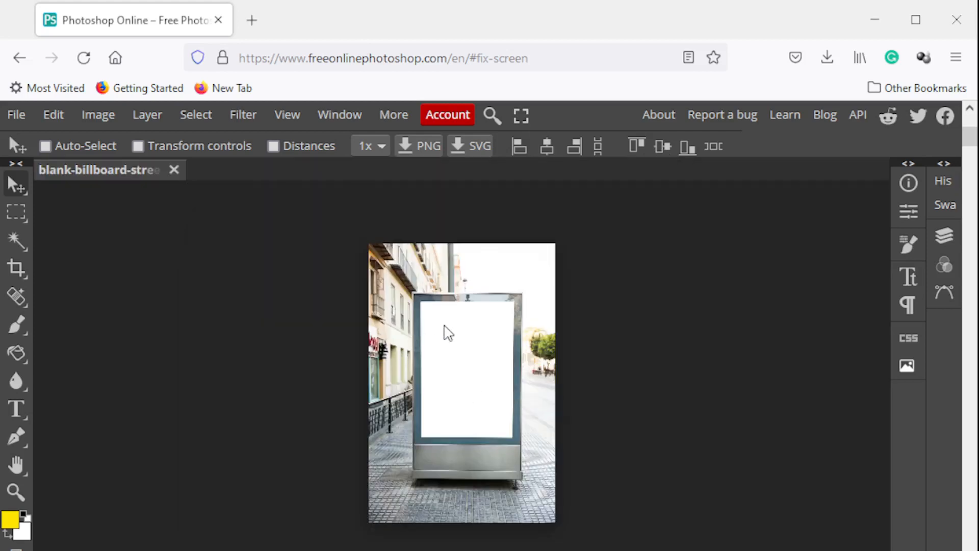
right_click(21, 214)
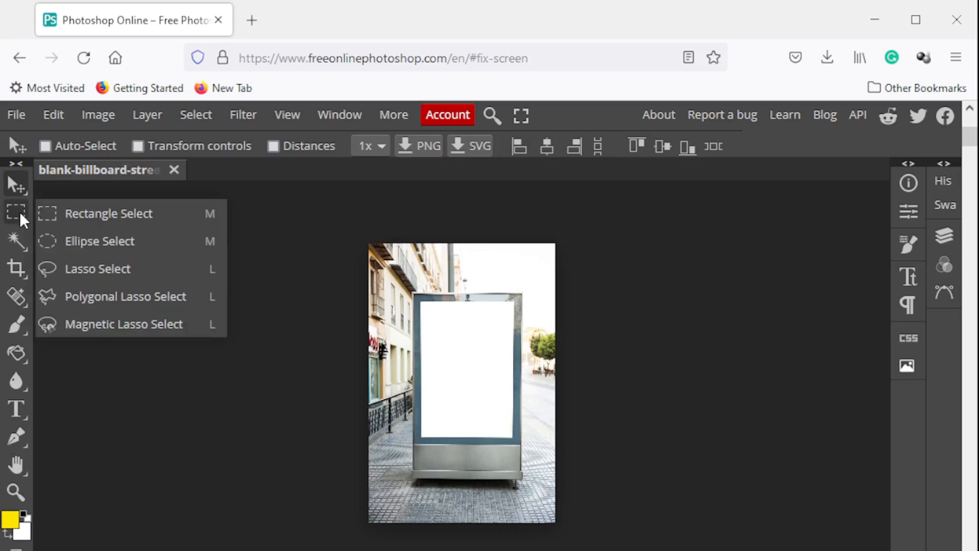
click(114, 214)
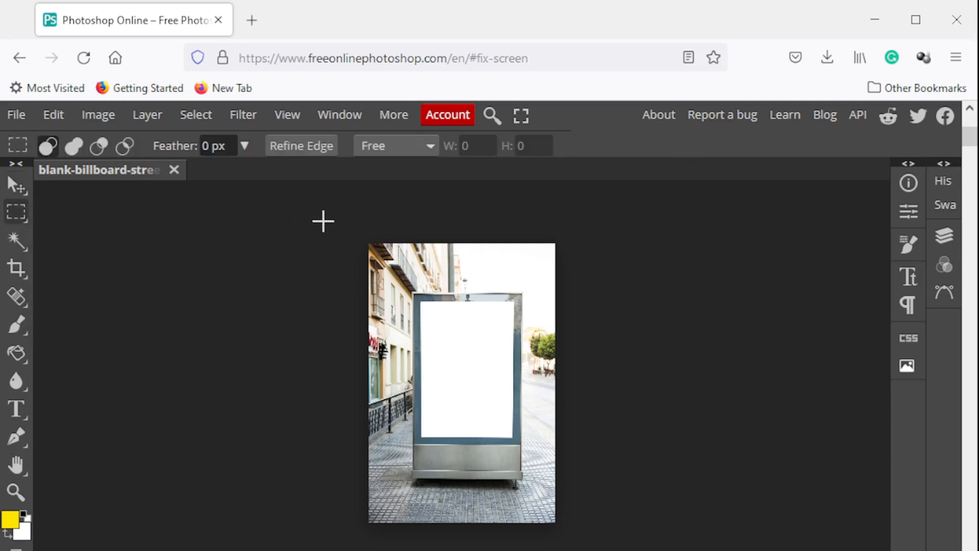
drag(350, 228, 602, 549)
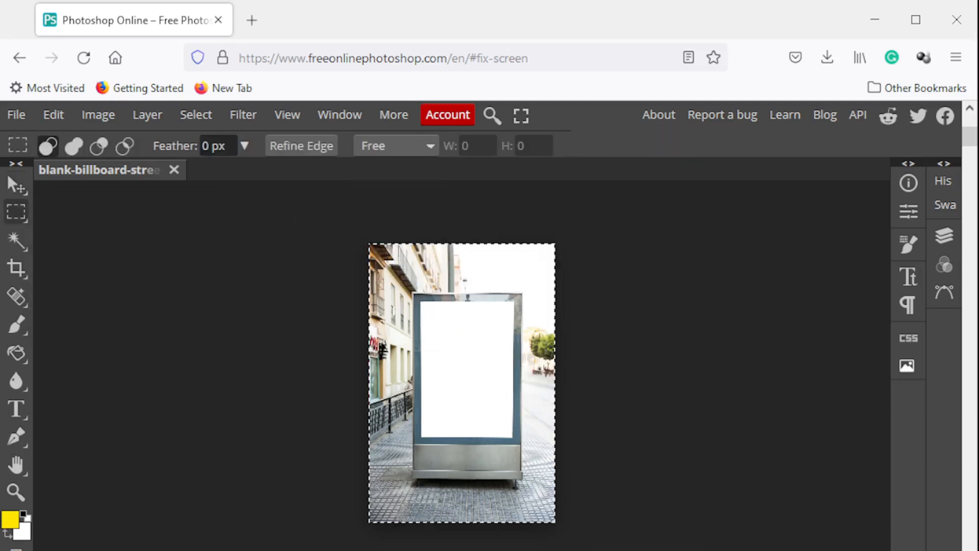
click(56, 118)
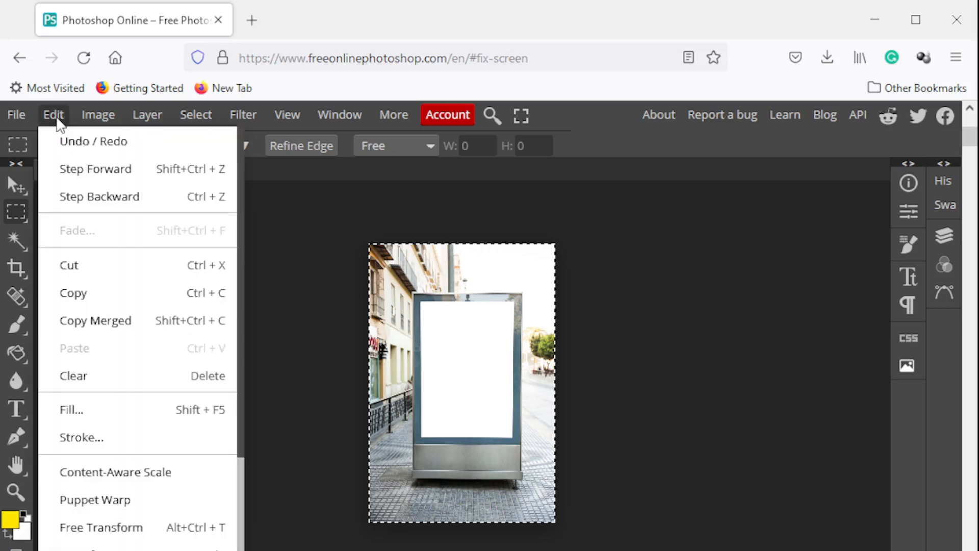
click(90, 290)
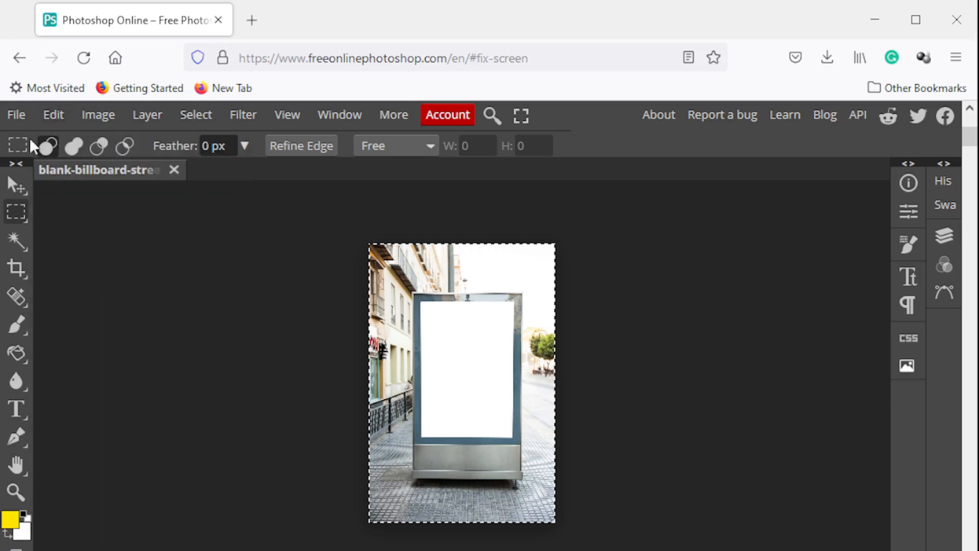
Create a new project of 8.69 by 13.04 inches at 72 DPI with a white background and paste the copied billboard image
click(17, 116)
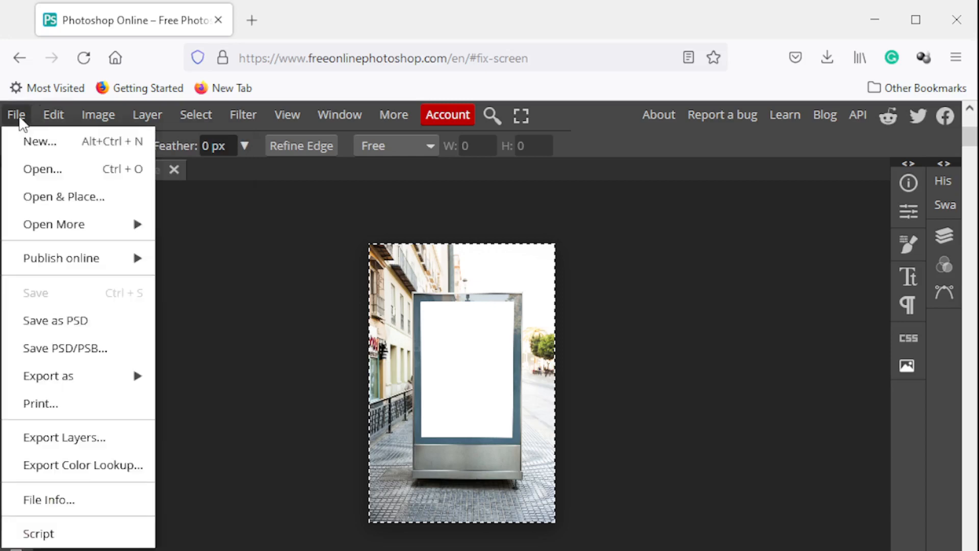
click(38, 147)
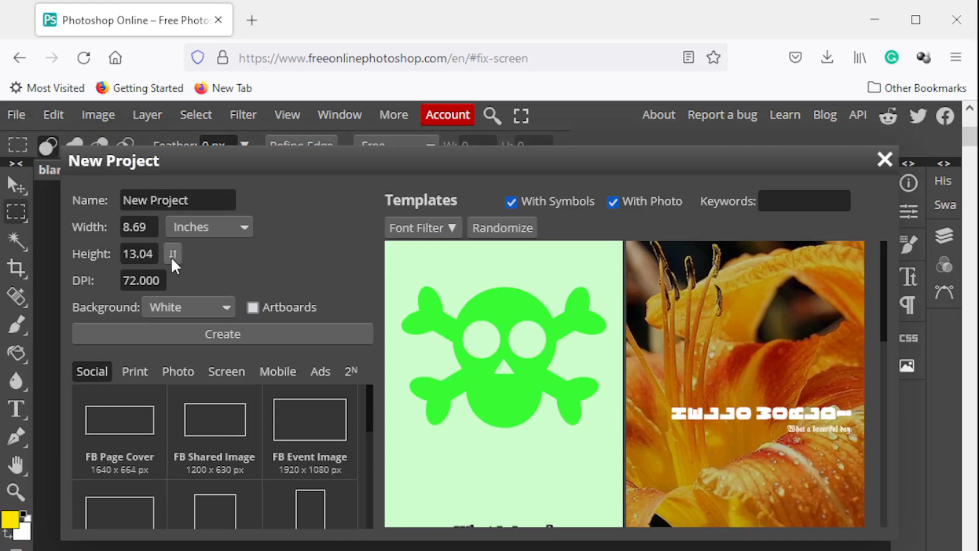
click(262, 338)
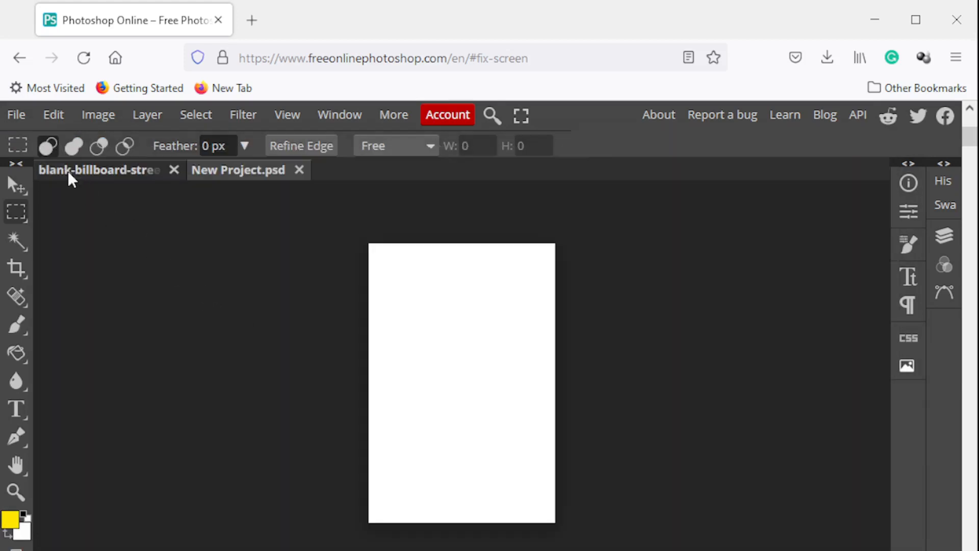
click(53, 118)
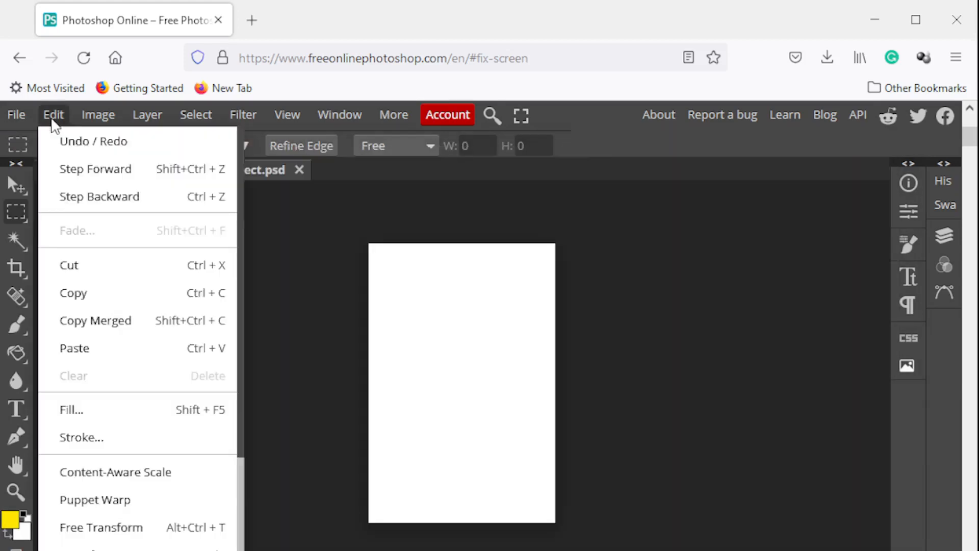
click(129, 348)
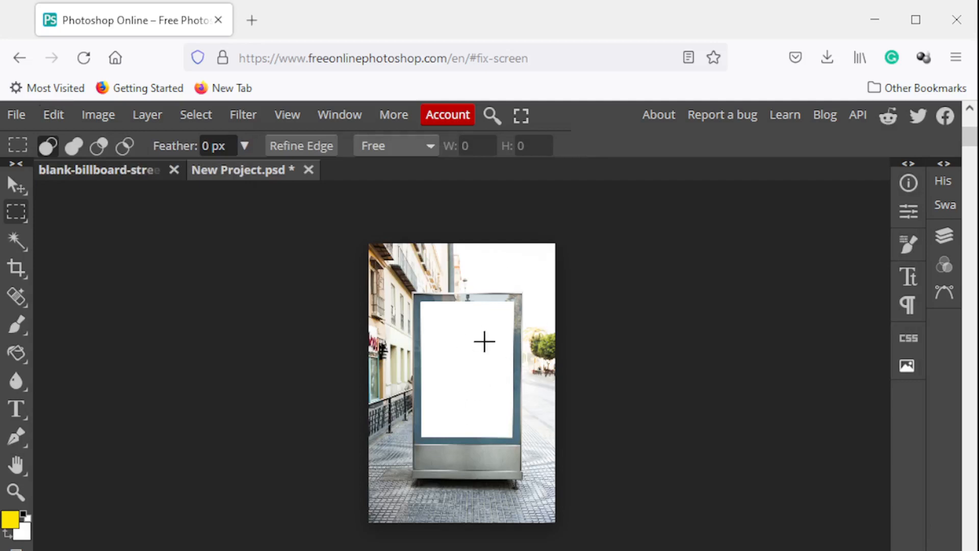
Compare the original billboard document with New Project.psd and close the original without saving
click(109, 173)
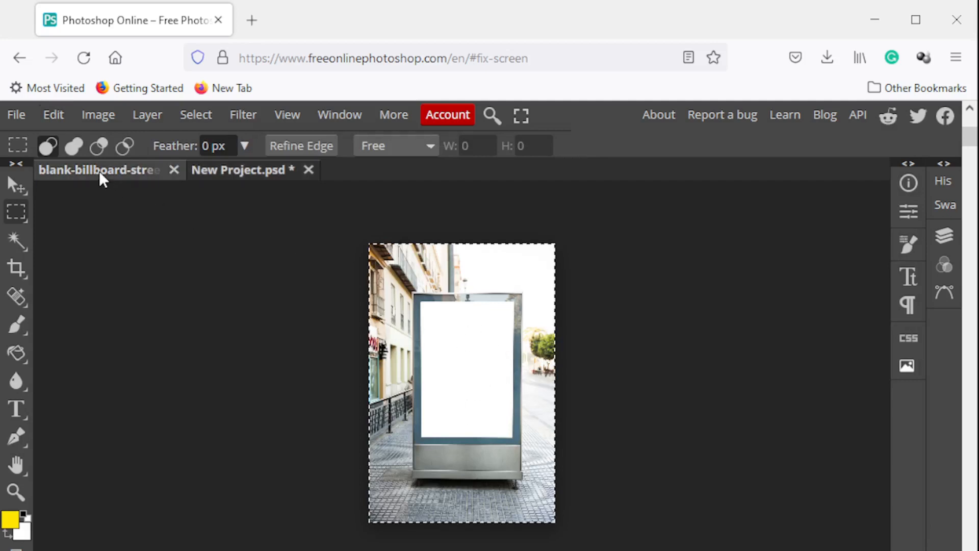
click(234, 179)
click(114, 173)
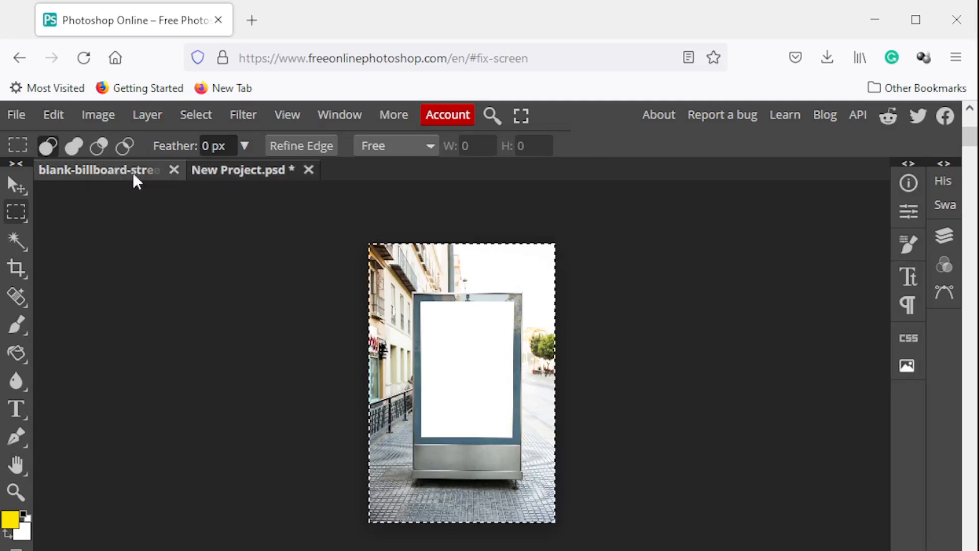
click(258, 181)
click(114, 174)
click(173, 174)
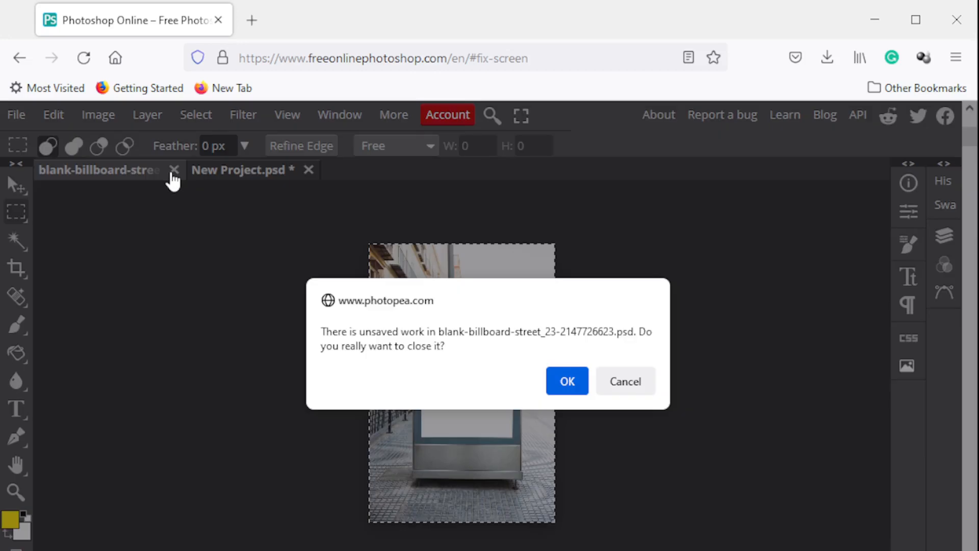
click(571, 390)
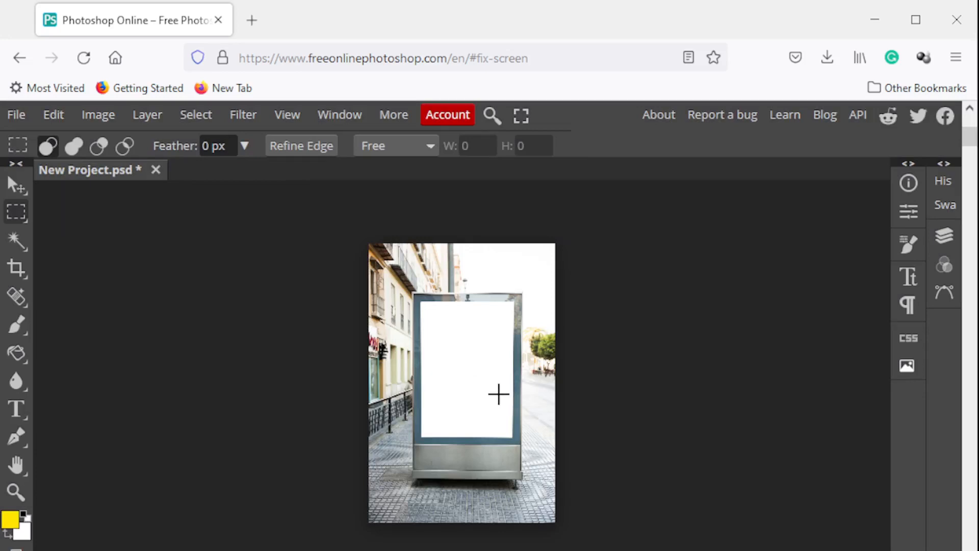
Inspect the layer stack of New Project.psd, hiding and showing the pasted billboard layer
click(944, 236)
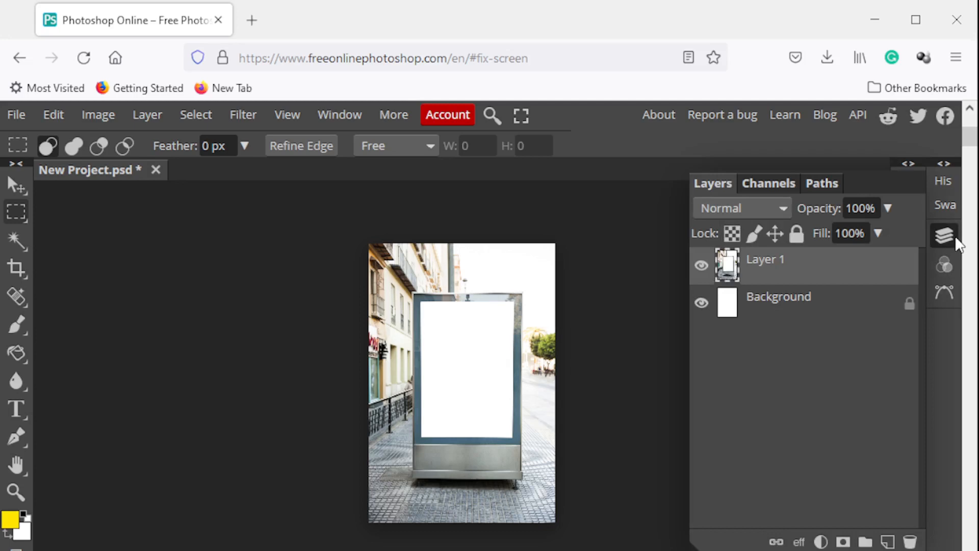
click(769, 318)
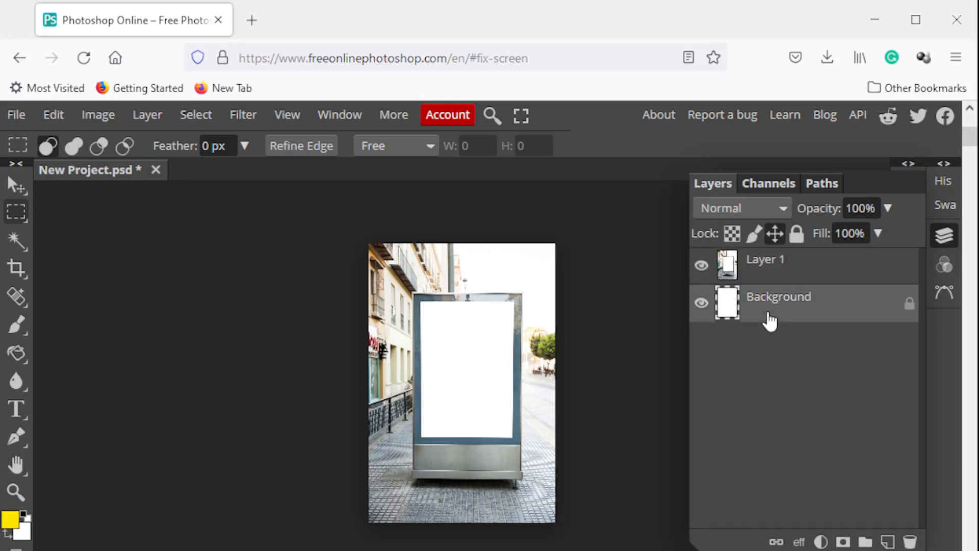
click(781, 261)
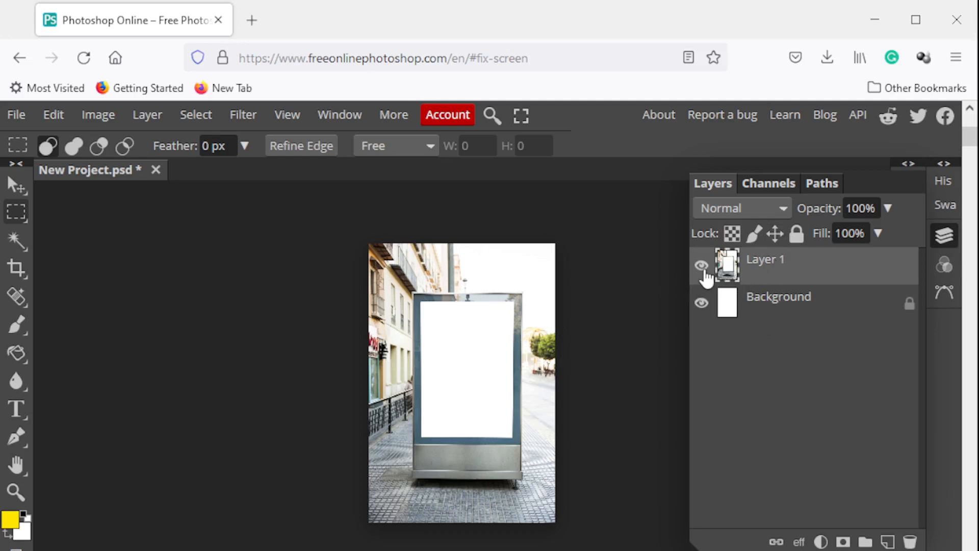
click(701, 266)
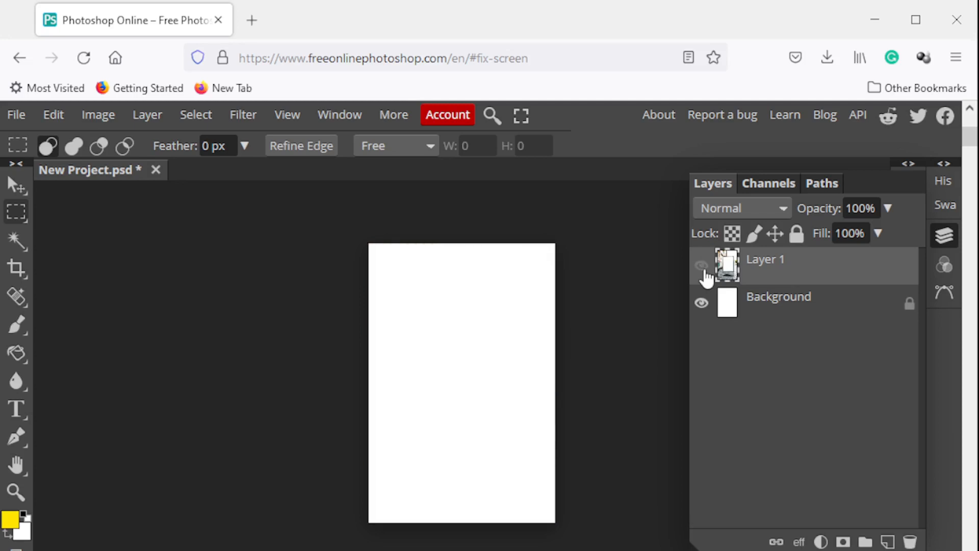
click(702, 266)
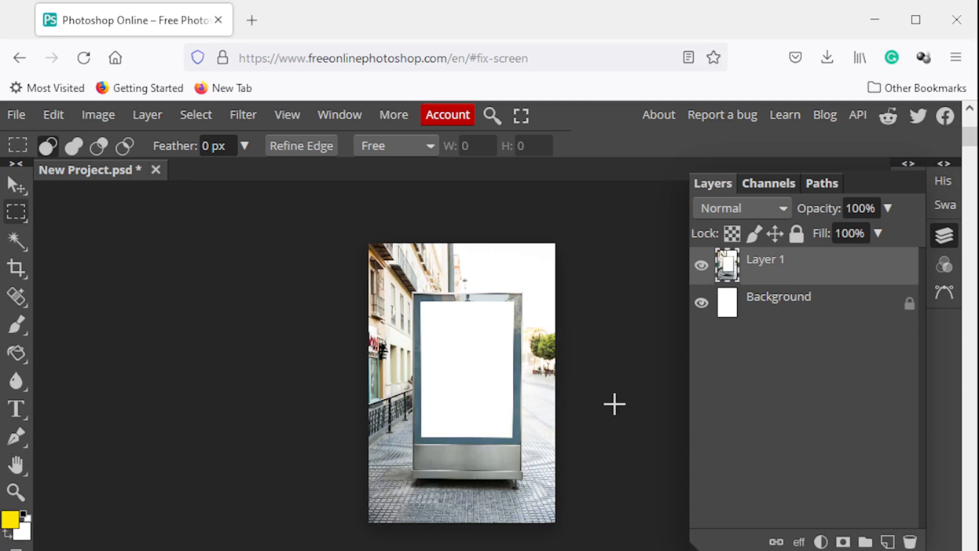
Open the running white horse image and copy a full-height rectangular region around the horse
click(15, 113)
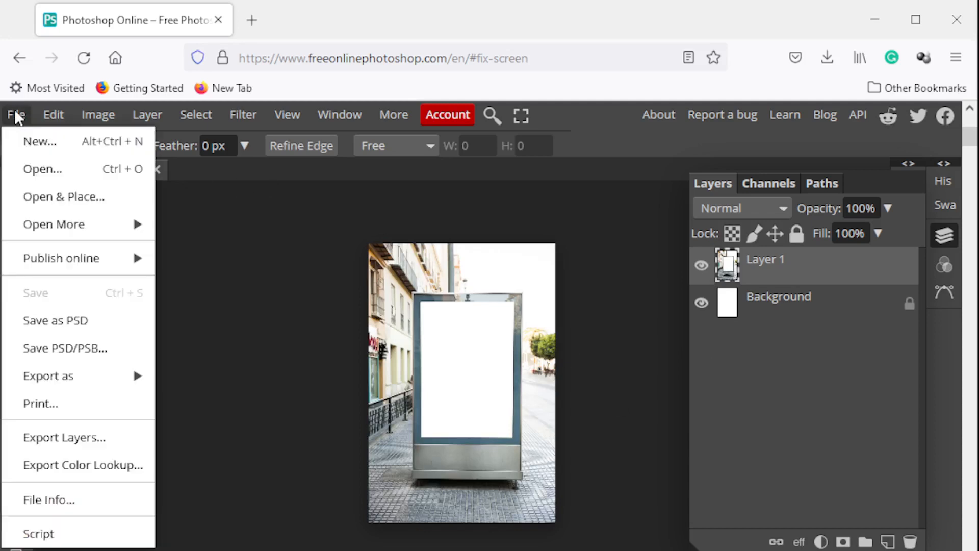
click(34, 170)
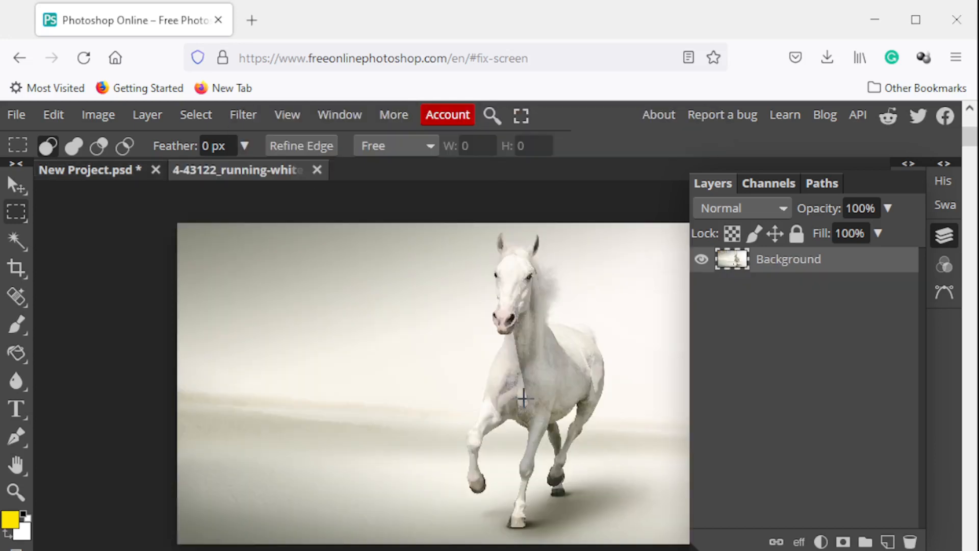
click(944, 238)
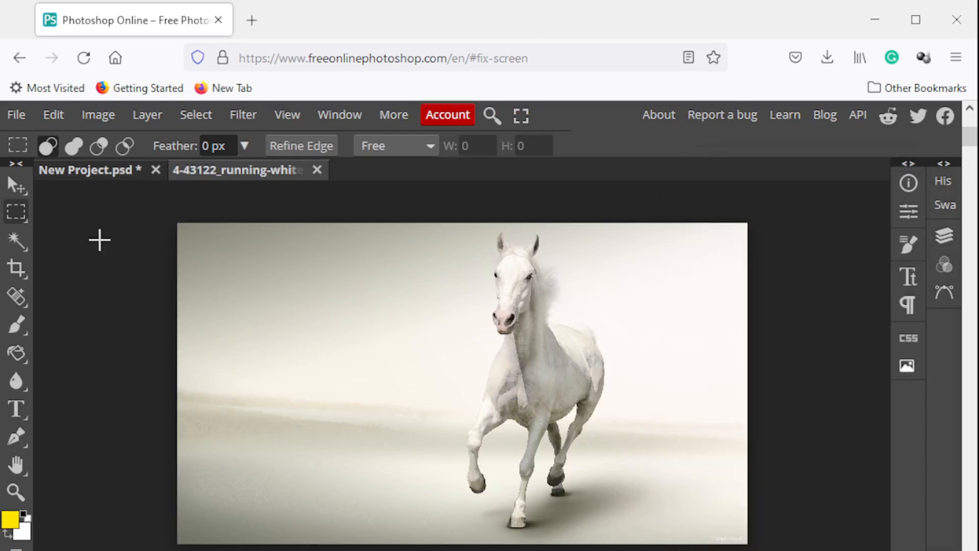
right_click(17, 215)
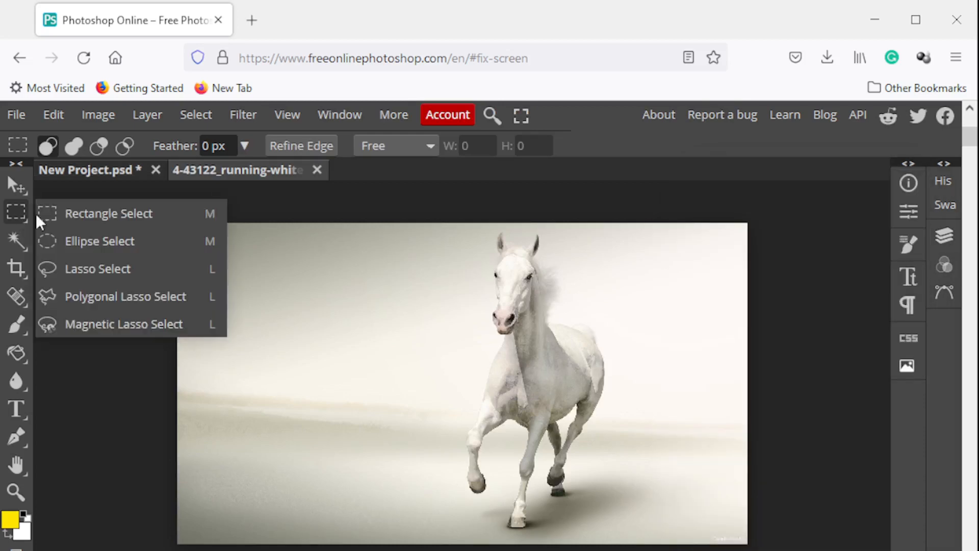
click(70, 222)
drag(423, 204, 651, 544)
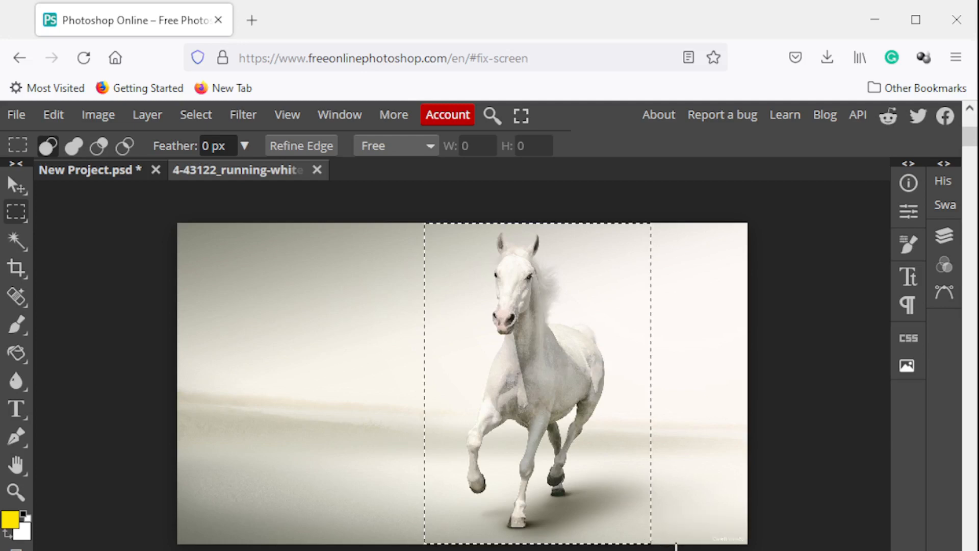
click(53, 116)
click(114, 293)
Paste the copied horse region into New Project.psd above the billboard image
click(101, 172)
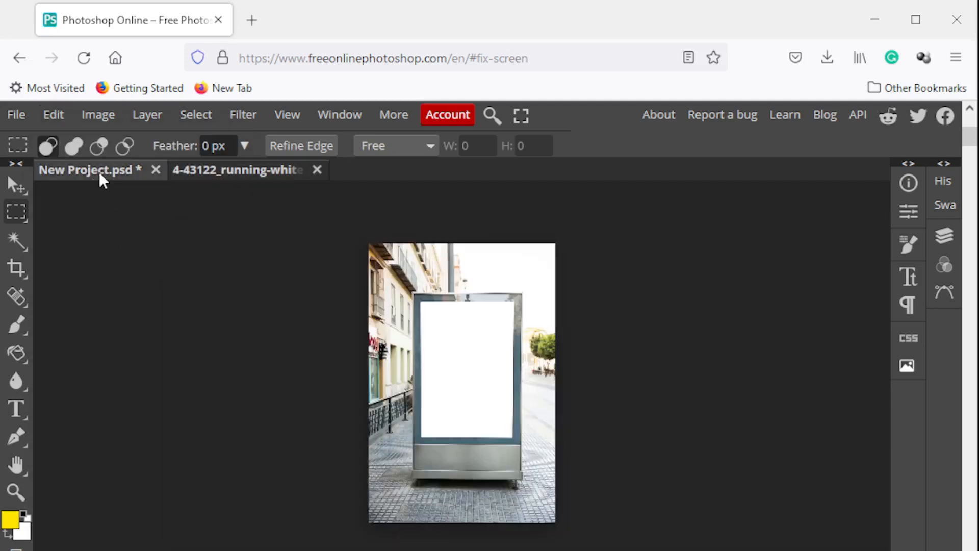
click(53, 115)
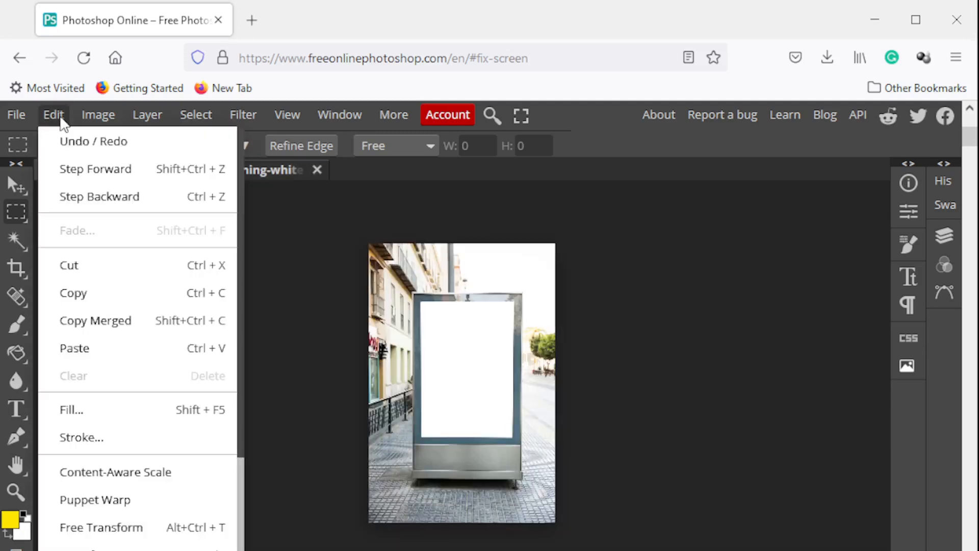
click(122, 348)
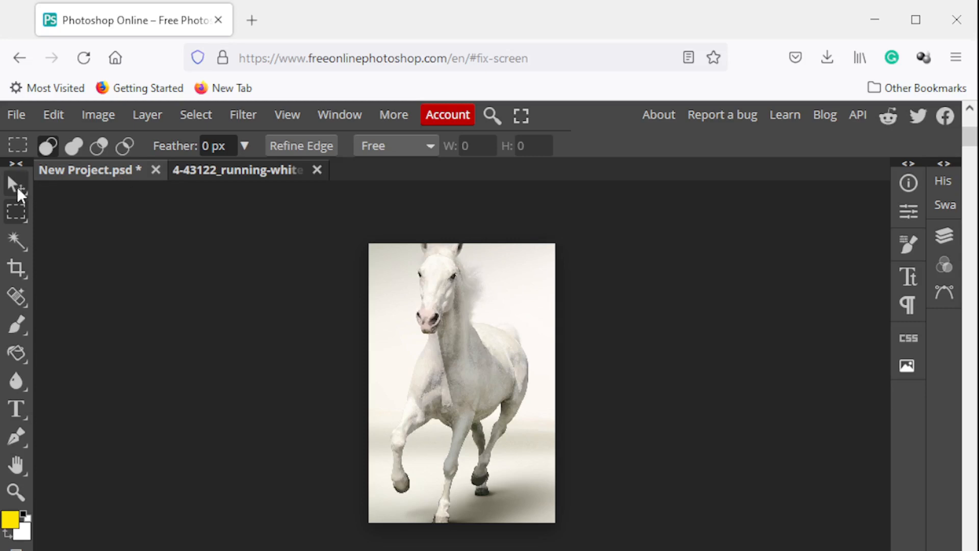
Scale the horse layer down with transform controls to about 82% width and height and apply the transformation
click(16, 187)
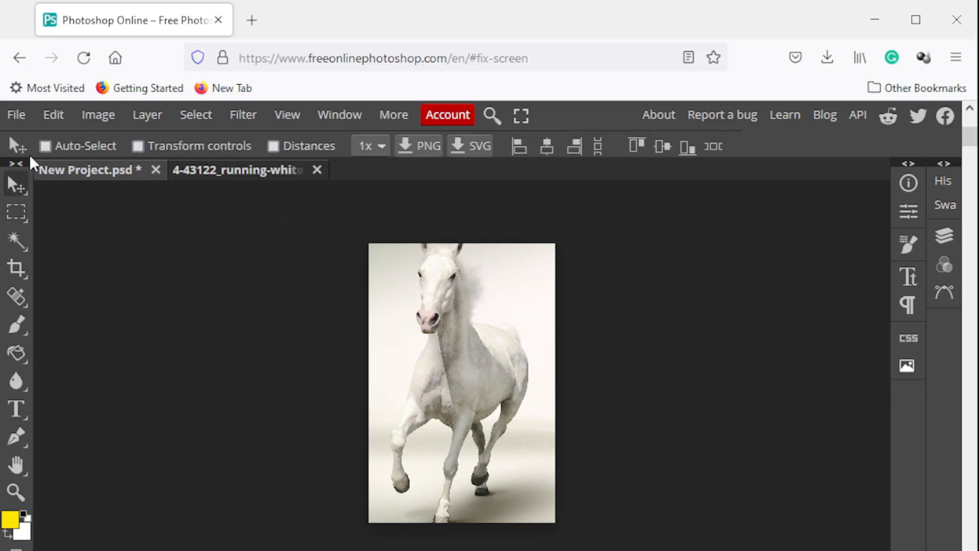
click(138, 146)
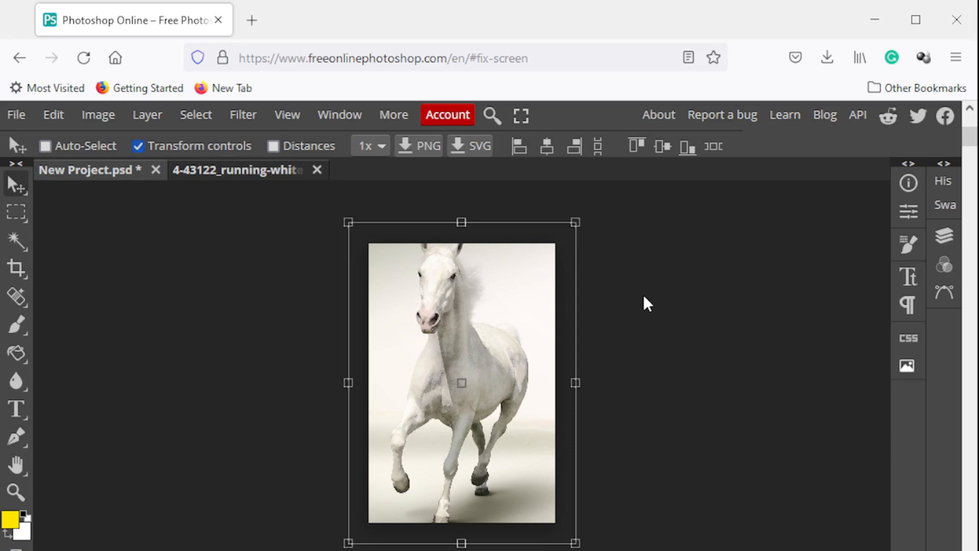
click(944, 237)
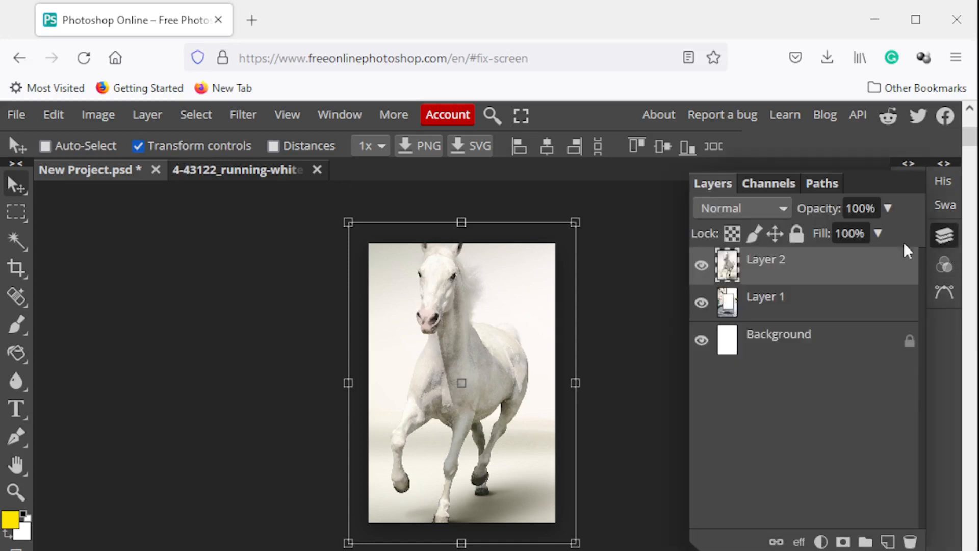
click(791, 315)
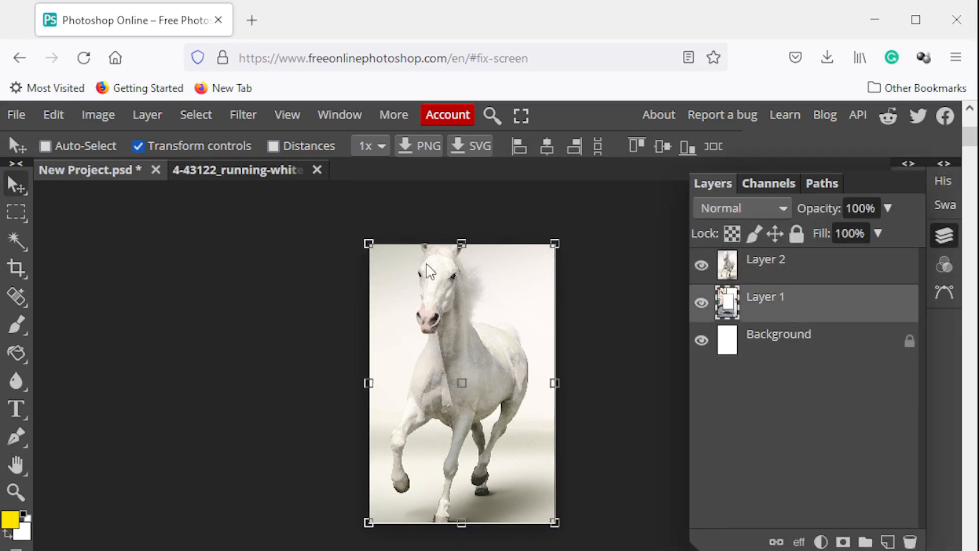
click(806, 271)
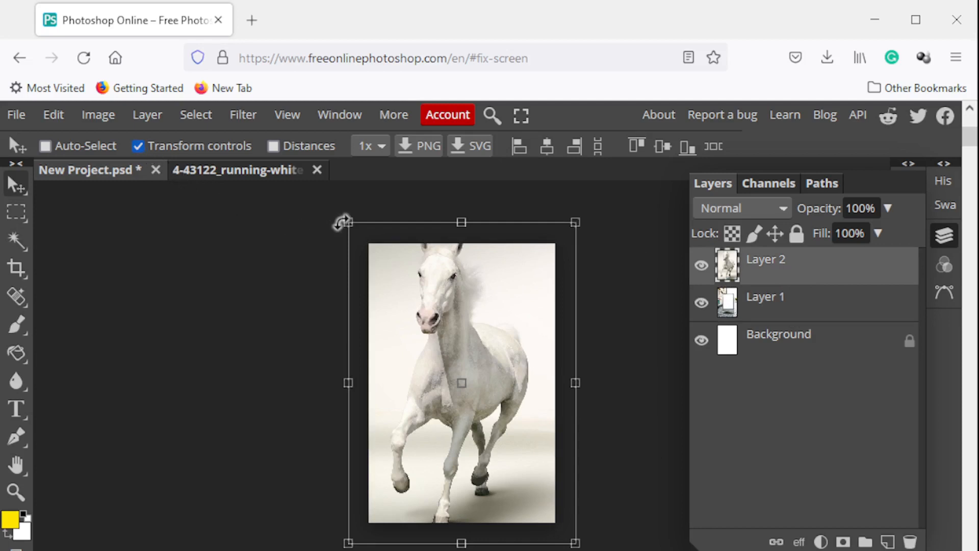
drag(347, 222, 387, 265)
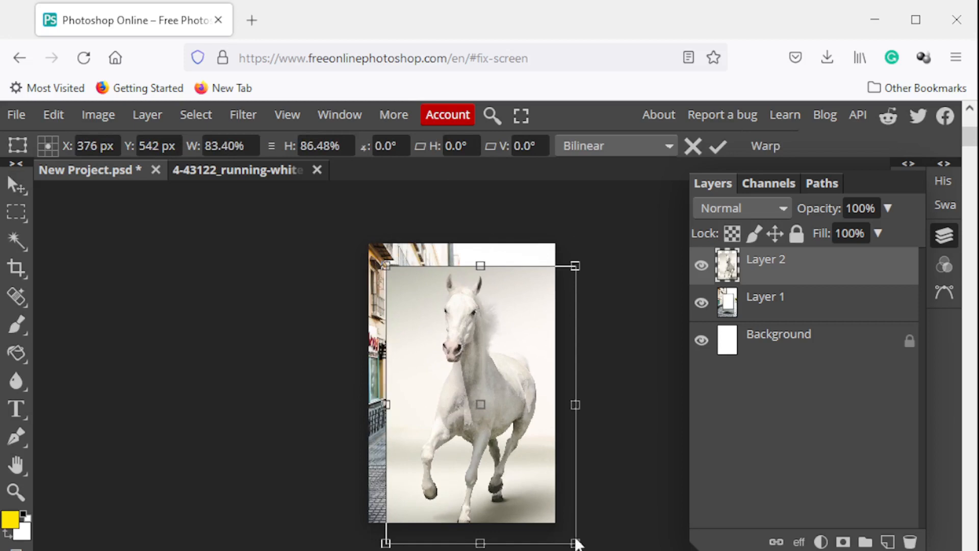
drag(575, 543, 567, 521)
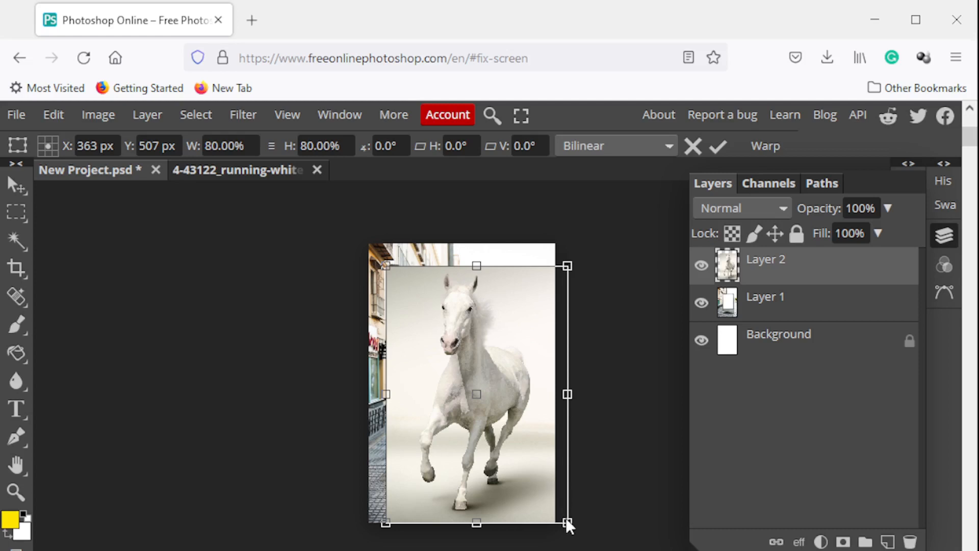
drag(385, 264, 381, 260)
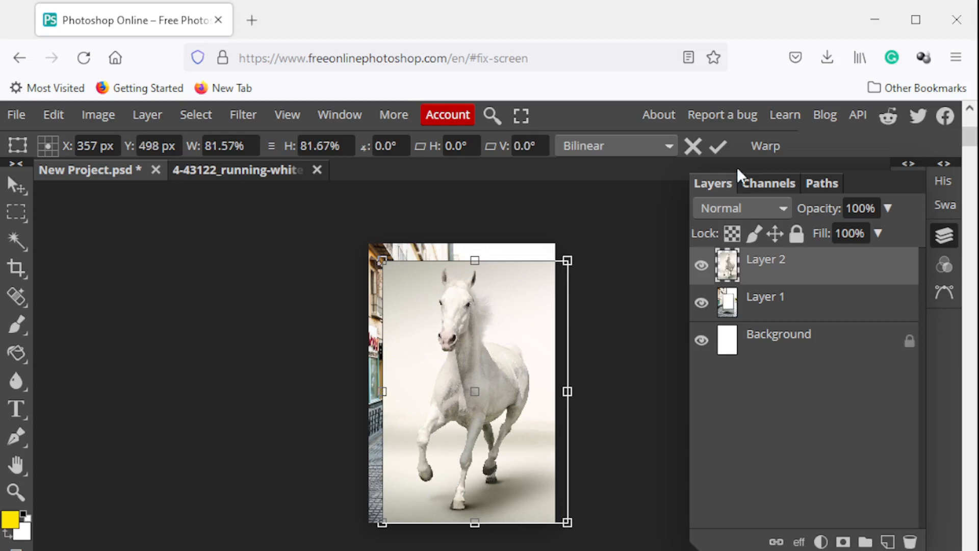
click(718, 145)
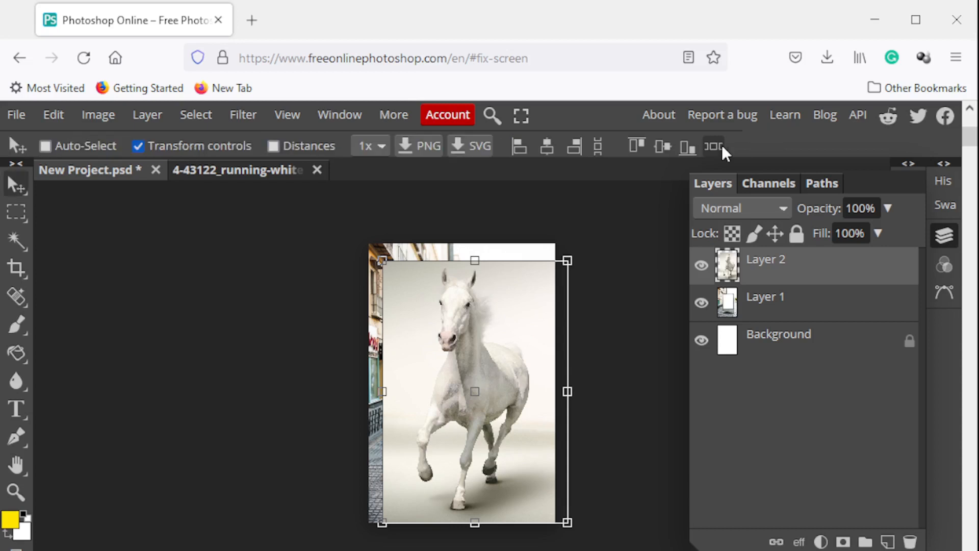
click(137, 147)
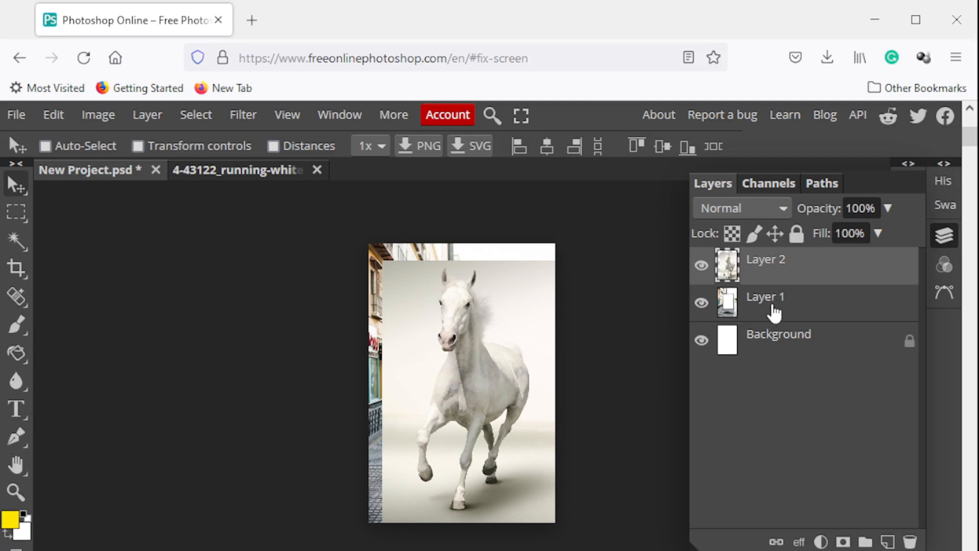
Move the billboard layer above the horse layer and check the stacking by hiding and showing the billboard
drag(774, 306, 775, 271)
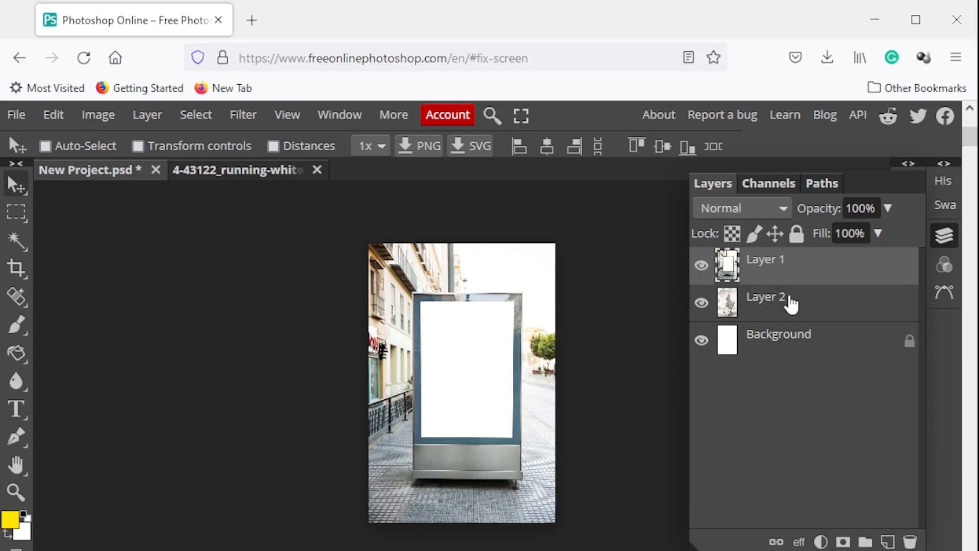
click(790, 305)
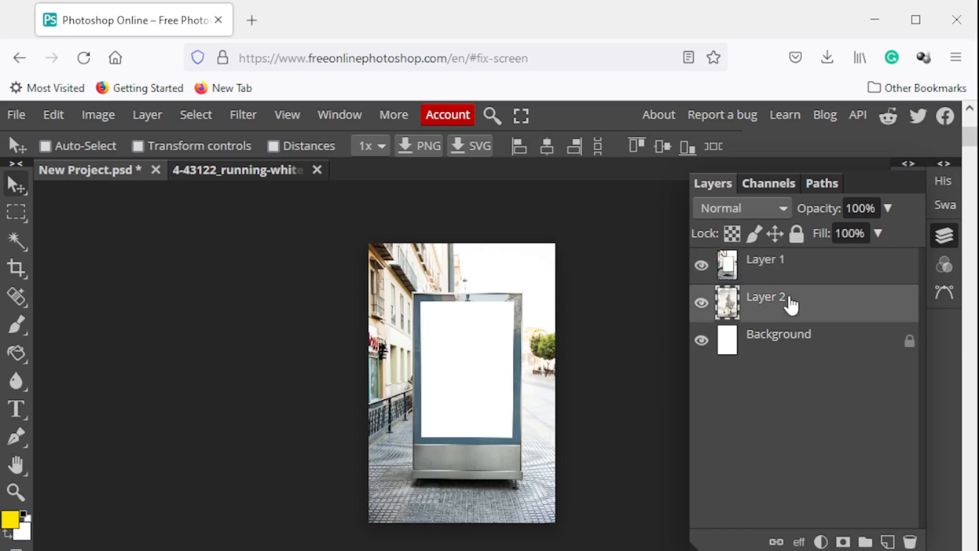
click(701, 266)
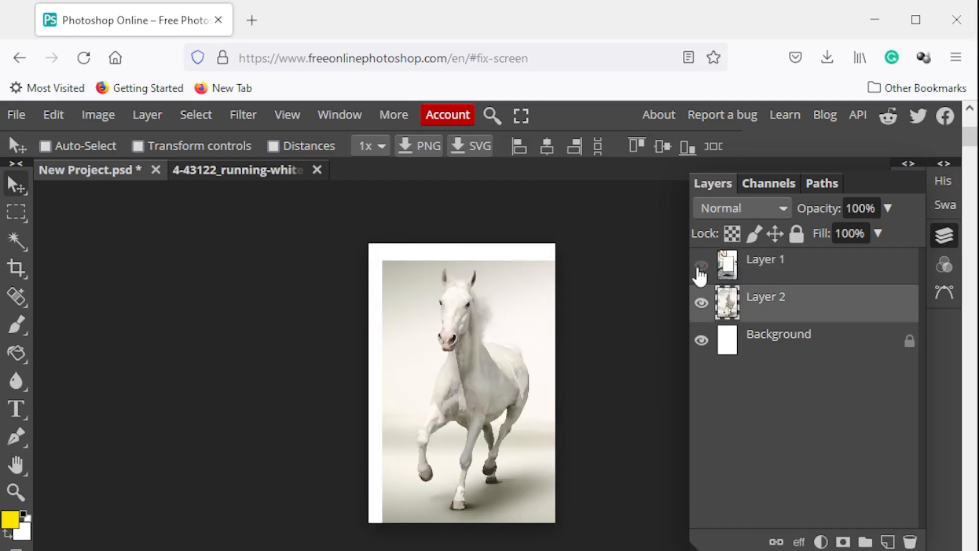
click(700, 266)
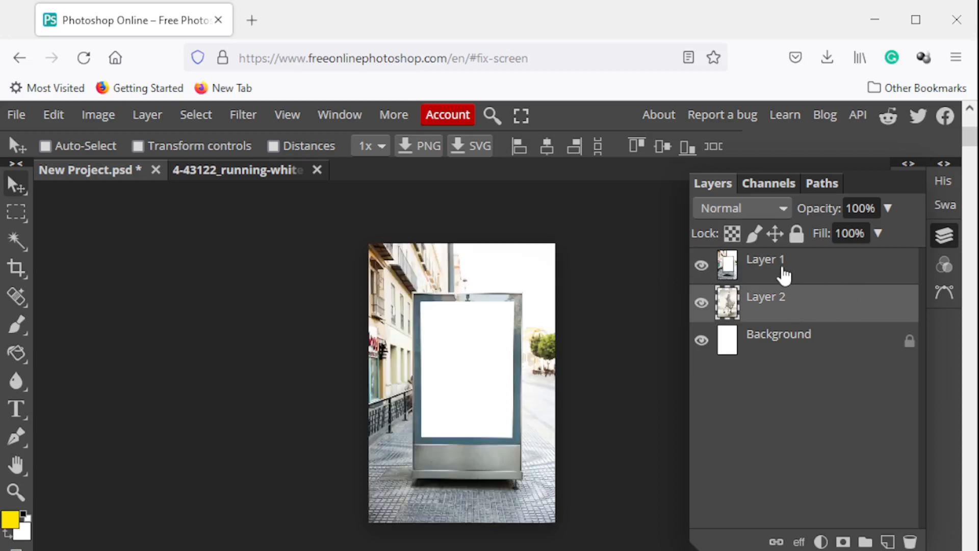
Cut the blank white panel out of the billboard layer using a rectangular selection, then clear the selection
click(783, 276)
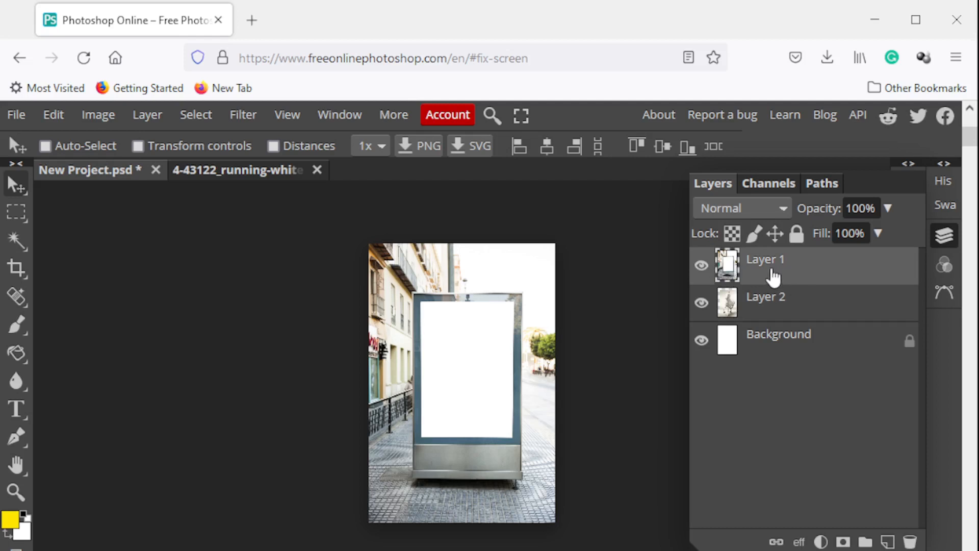
click(16, 213)
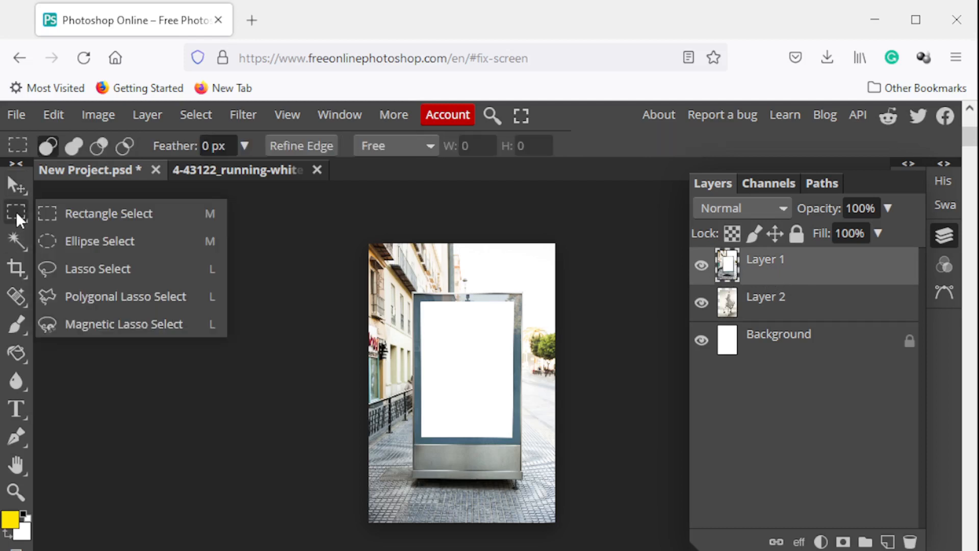
click(98, 215)
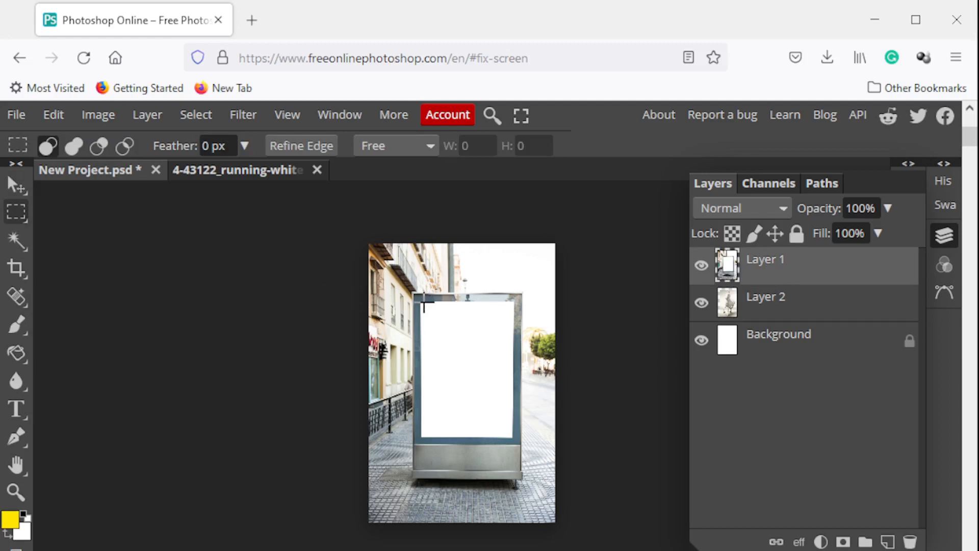
drag(422, 303, 513, 437)
click(53, 114)
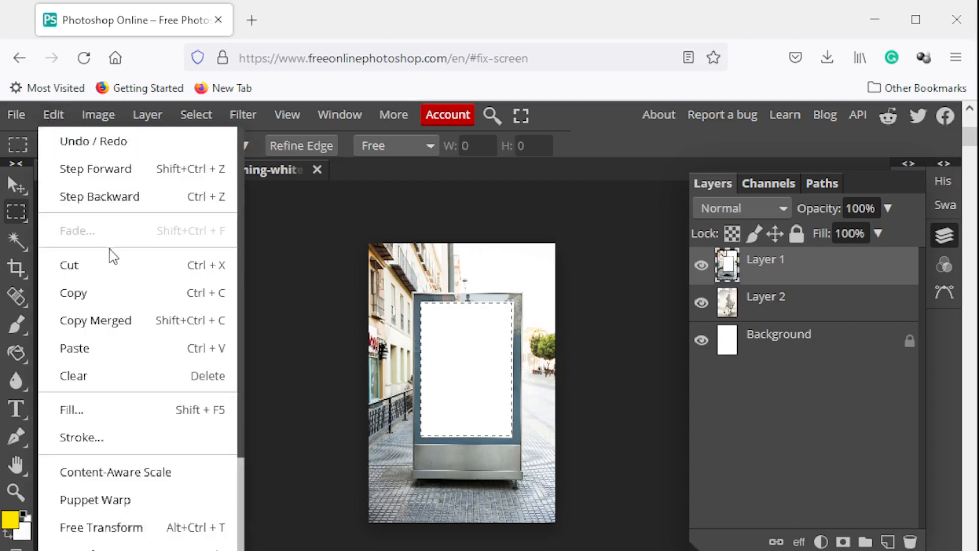
click(109, 266)
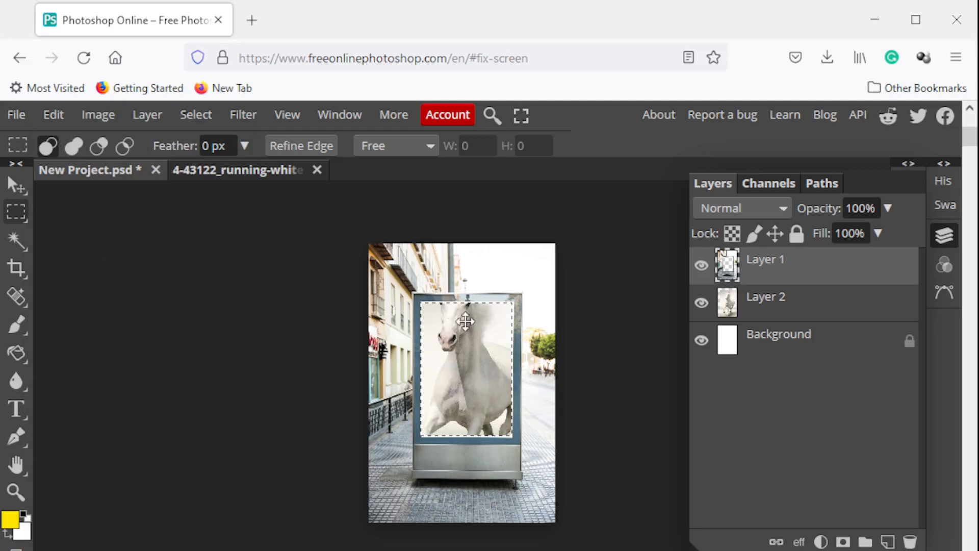
click(205, 118)
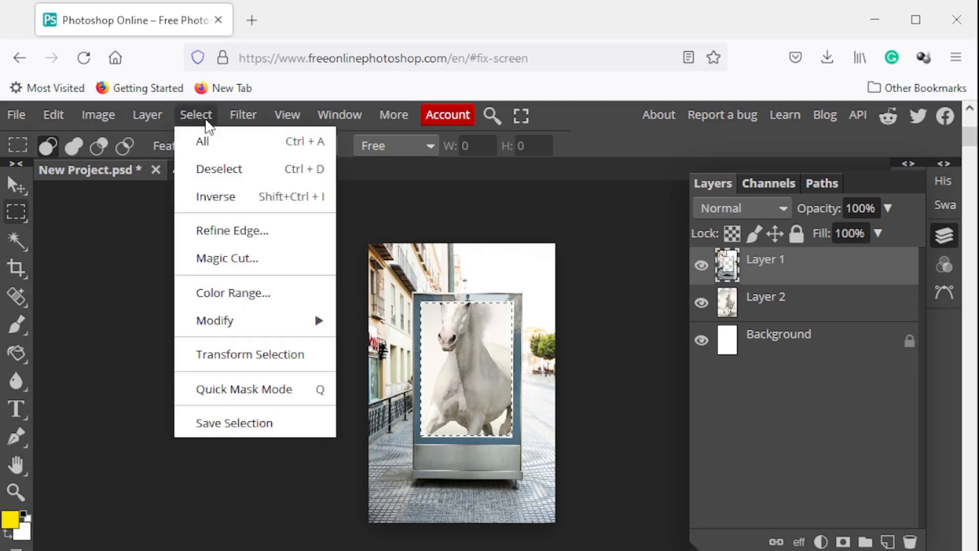
click(220, 170)
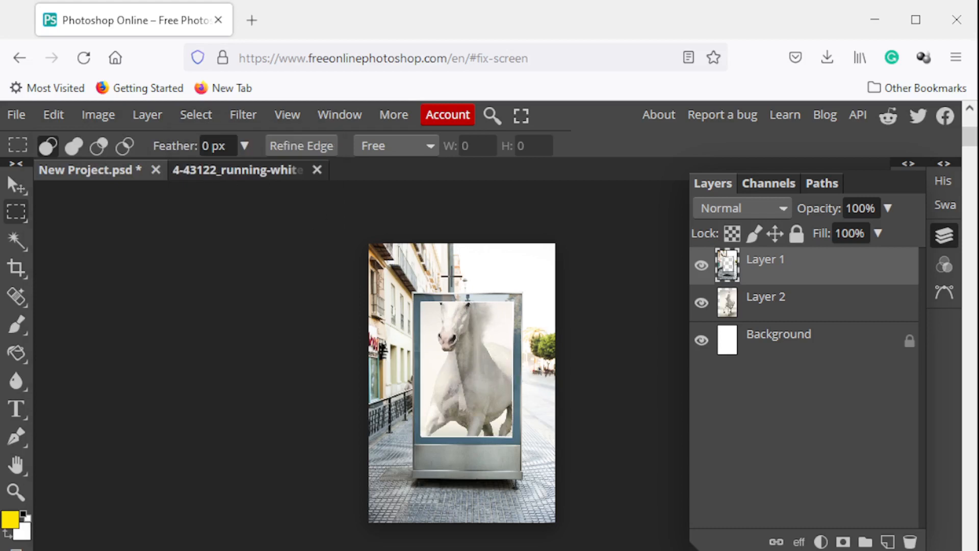
Move the horse layer slightly down so the horse's head sits inside the billboard opening
click(802, 316)
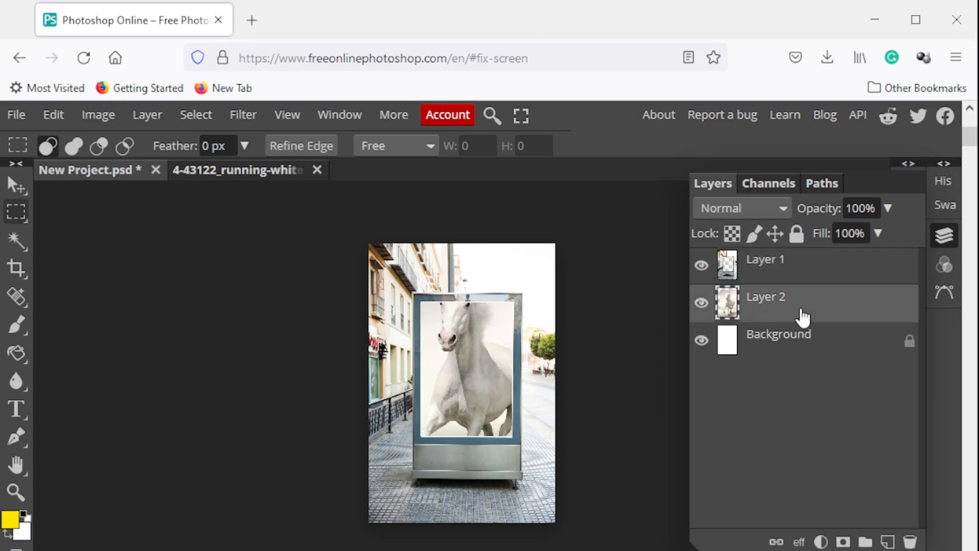
click(17, 191)
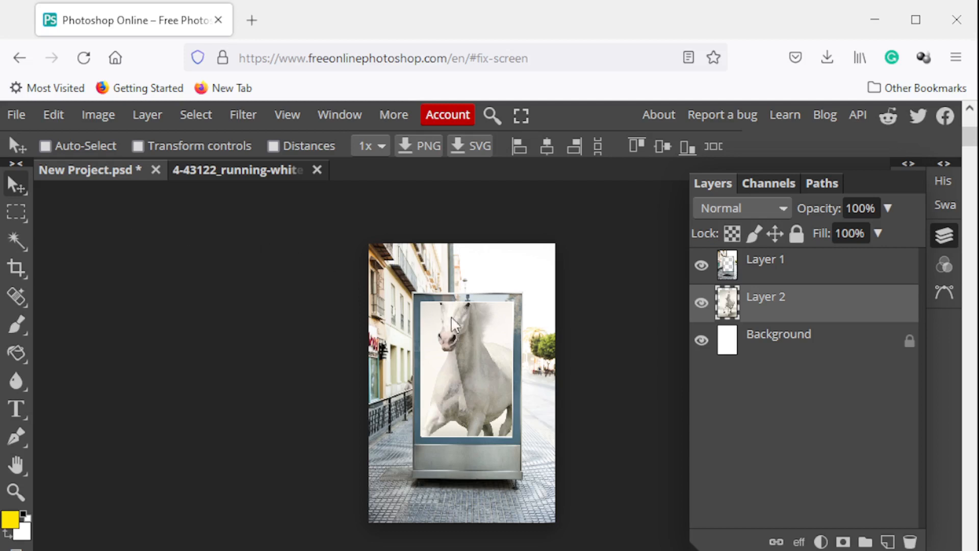
drag(451, 323, 469, 351)
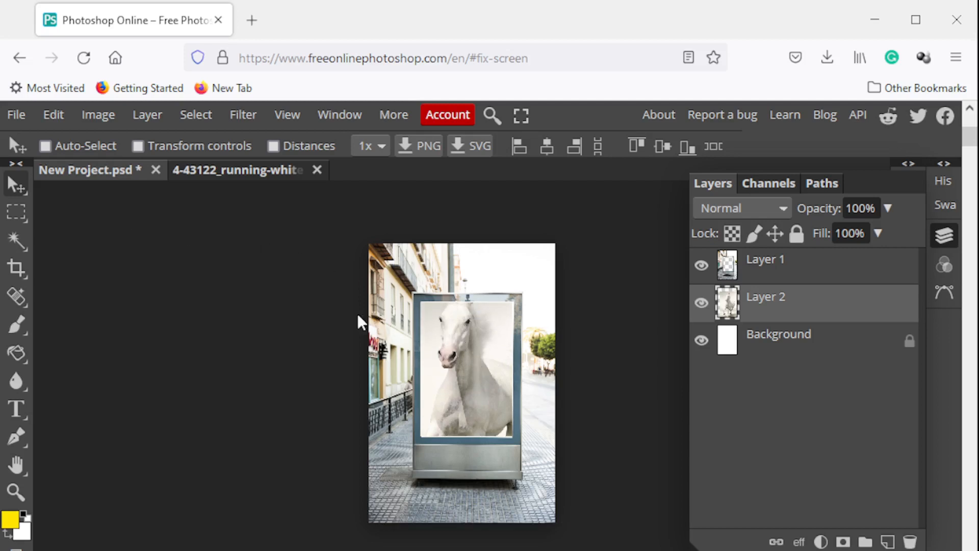
Scale the horse layer to about 84% width and 87% height, reposition it within the billboard opening, and apply the transformation
click(138, 146)
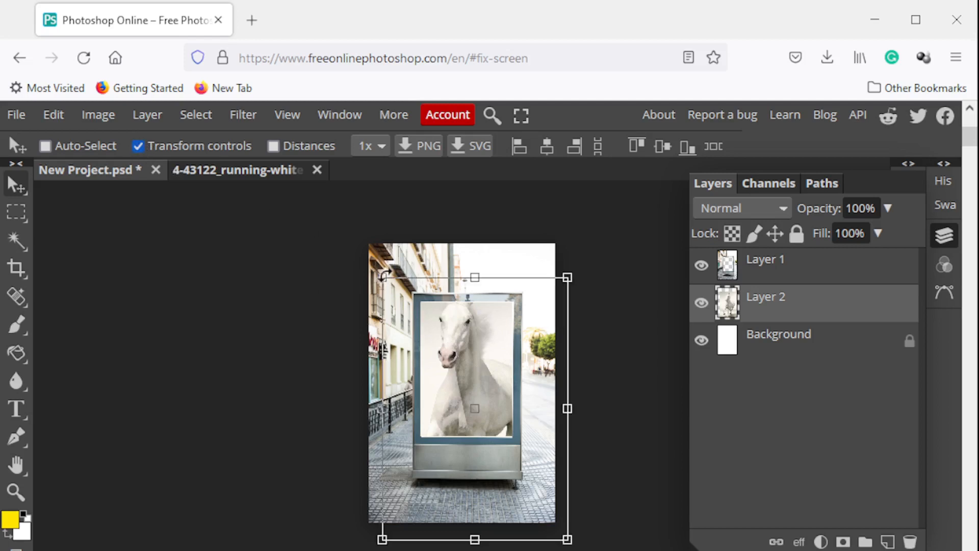
drag(382, 277, 408, 304)
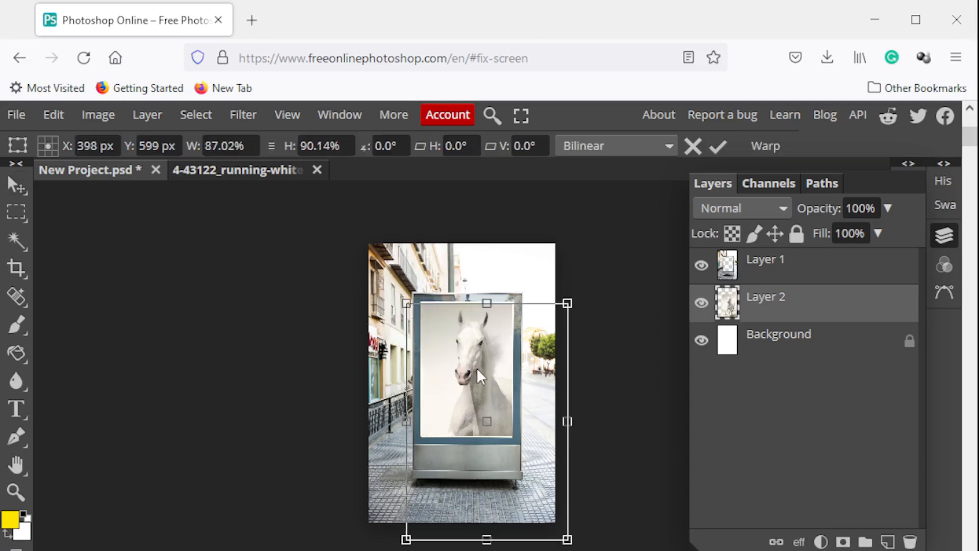
mouse_move(477, 368)
mouse_down()
mouse_move(467, 337)
mouse_move(468, 352)
mouse_up()
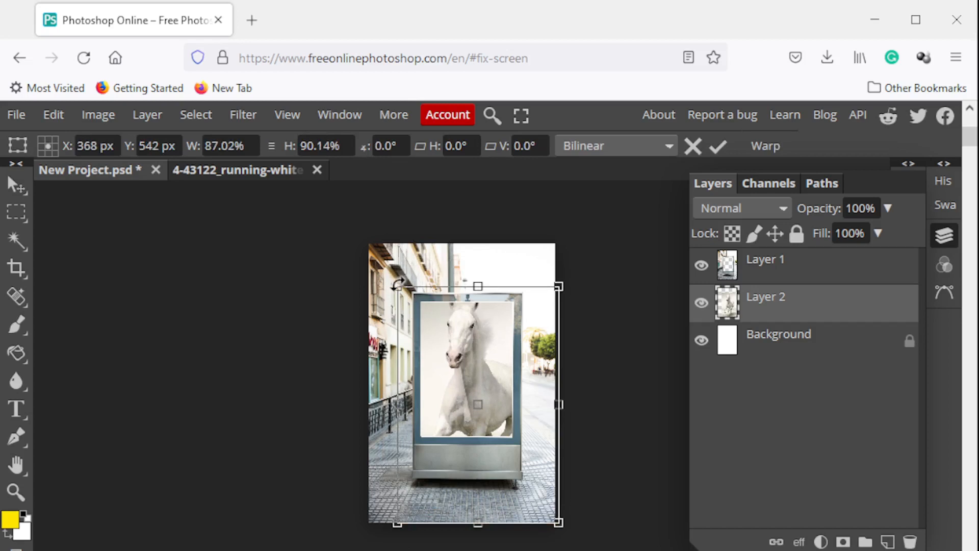
drag(398, 292, 404, 301)
drag(459, 366, 481, 368)
drag(400, 289, 400, 286)
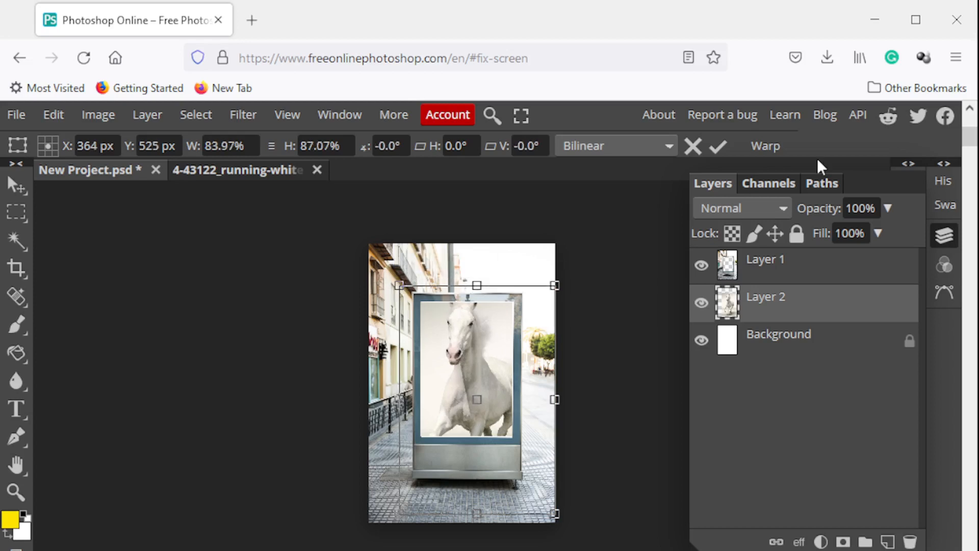
click(718, 148)
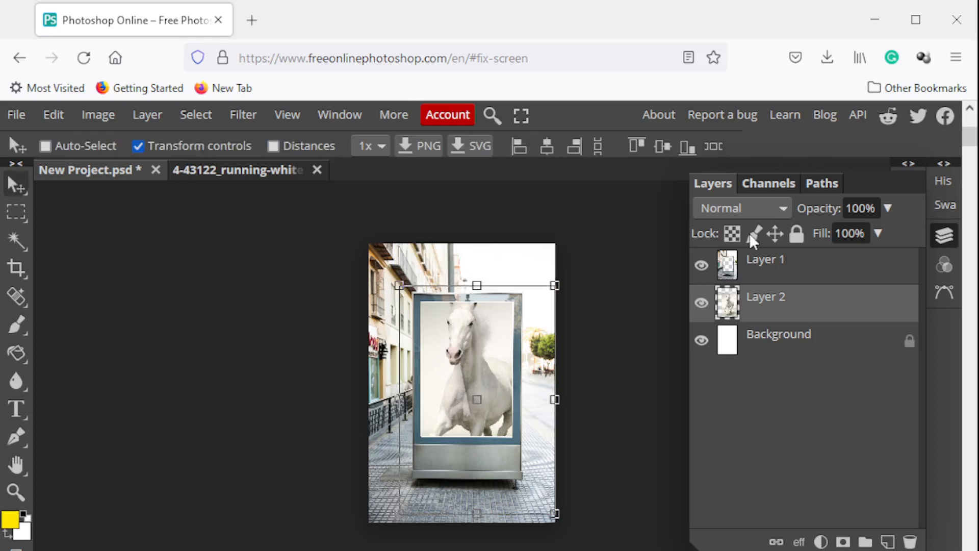
click(140, 145)
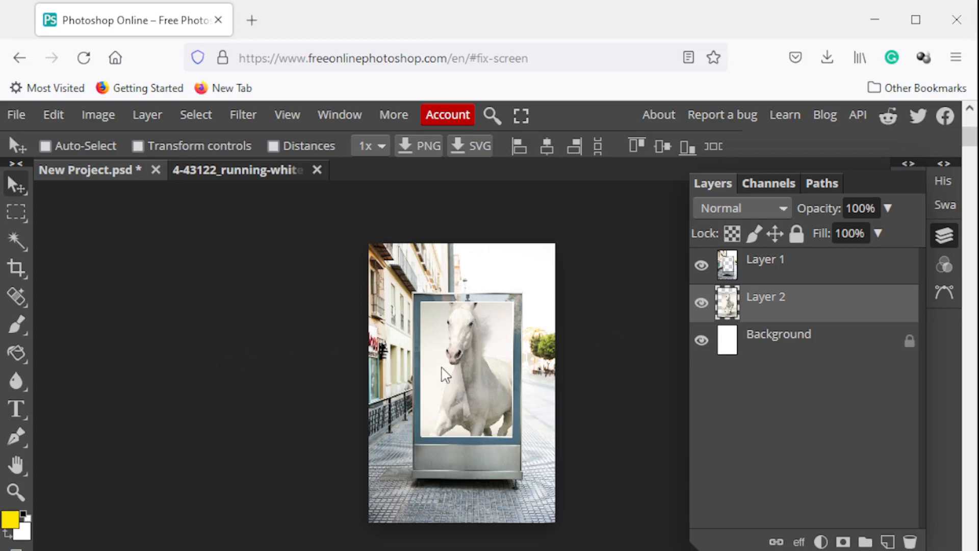
Hide the billboard layer so the full horse picture beneath it is exposed for selecting
click(15, 492)
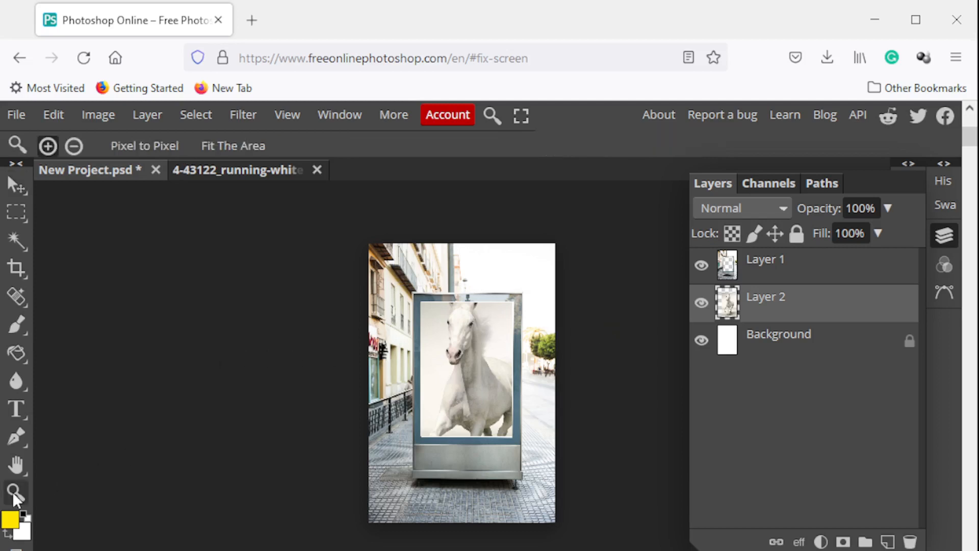
click(453, 481)
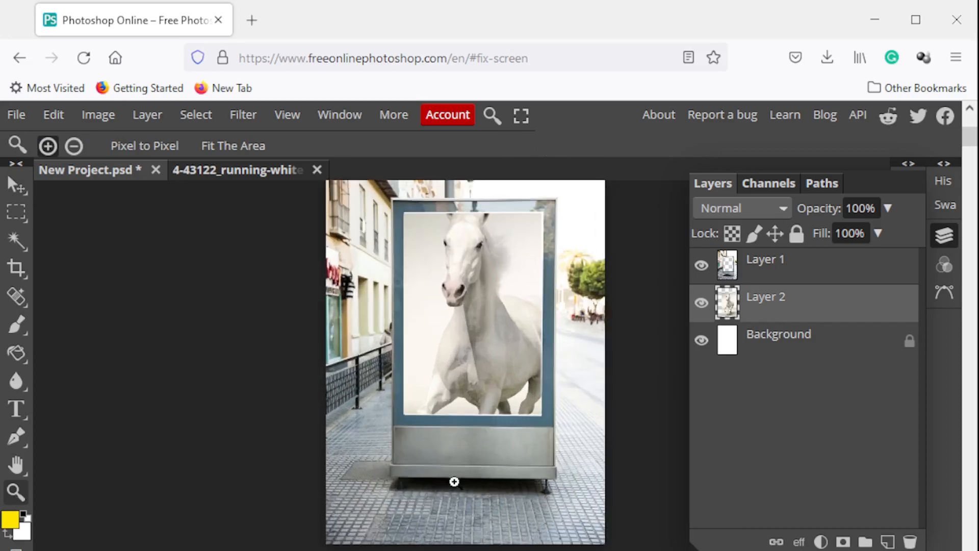
click(509, 439)
click(546, 367)
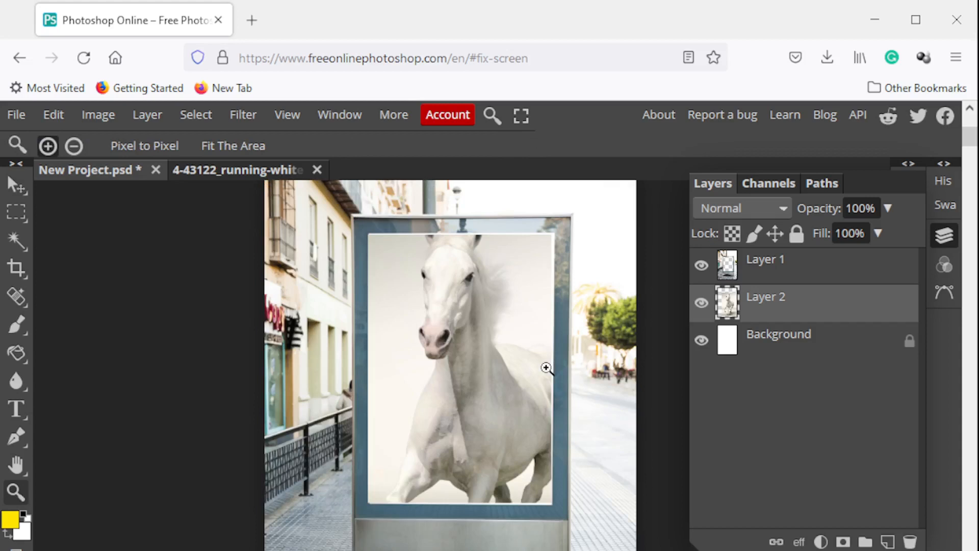
click(702, 265)
click(562, 333)
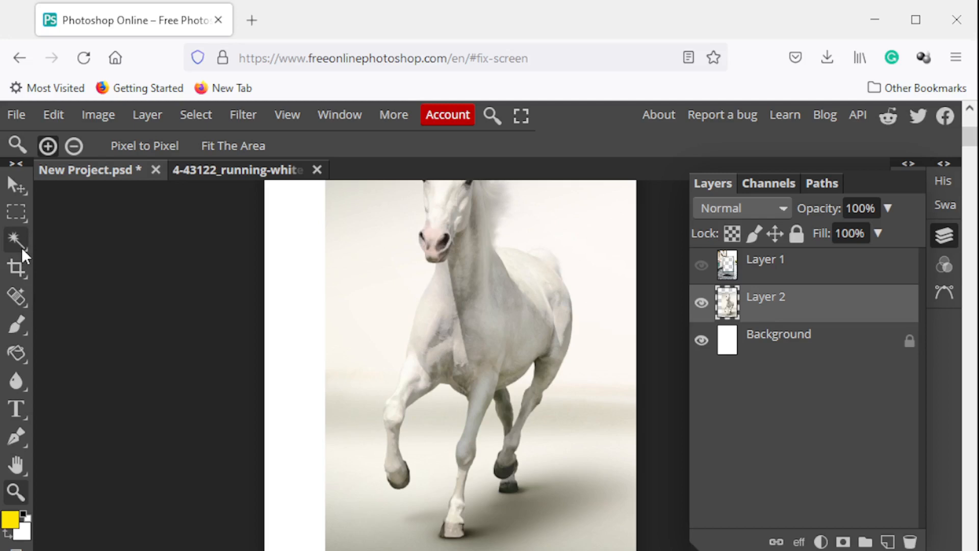
Try to select the horse's raised front leg with the Quick Selection tool, then clear the selection
mouse_move(21, 247)
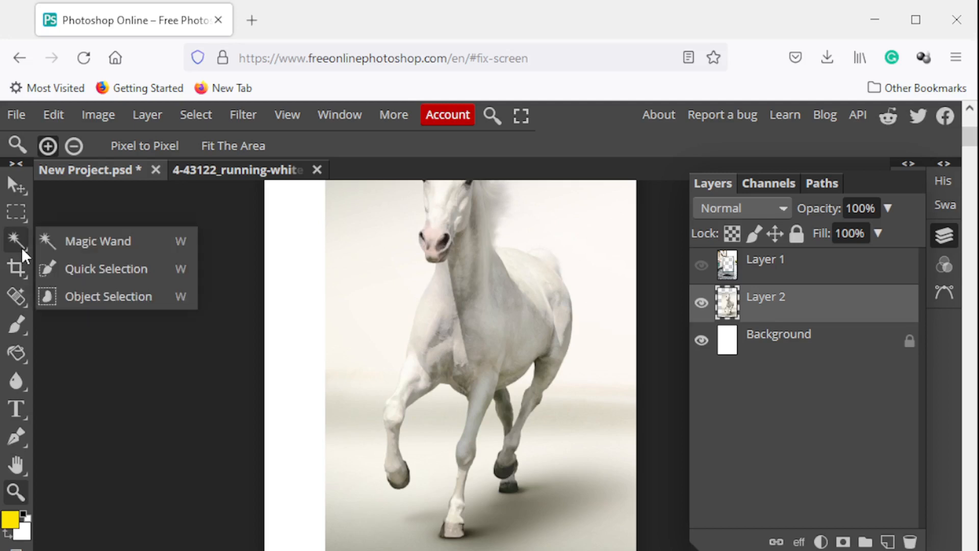
click(104, 271)
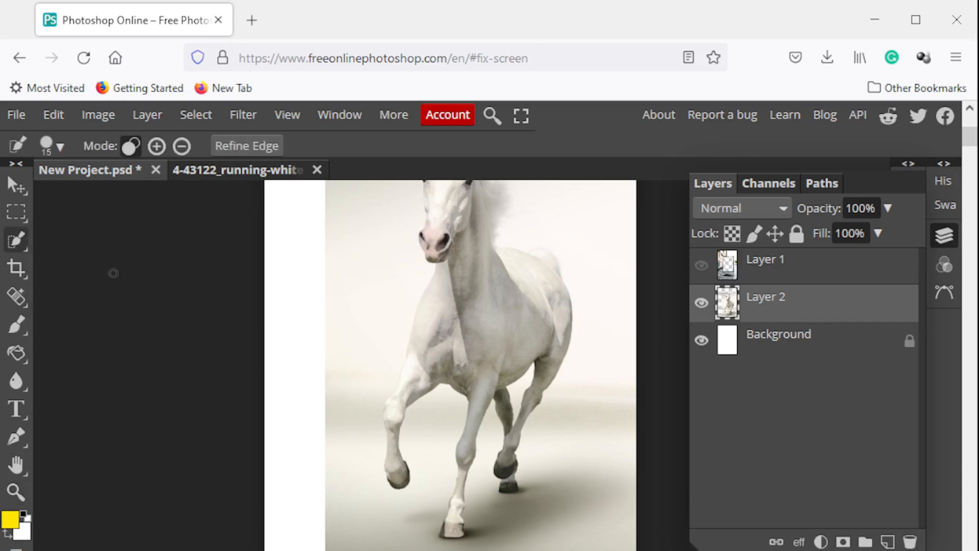
drag(405, 485, 394, 483)
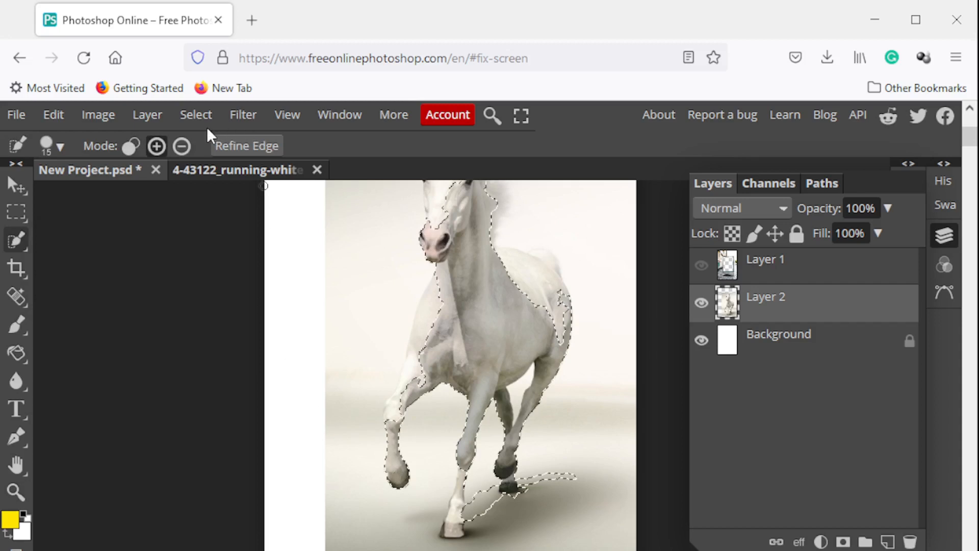
click(131, 144)
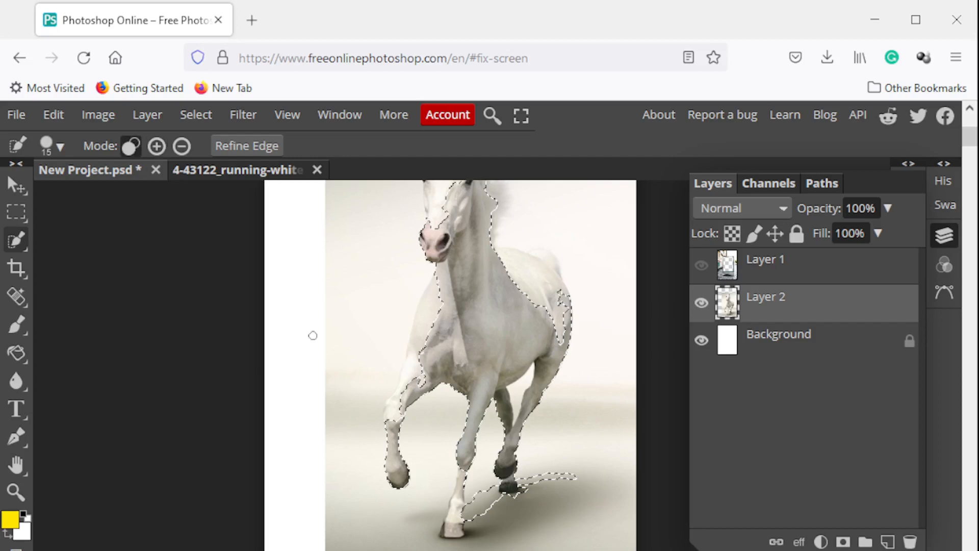
click(376, 465)
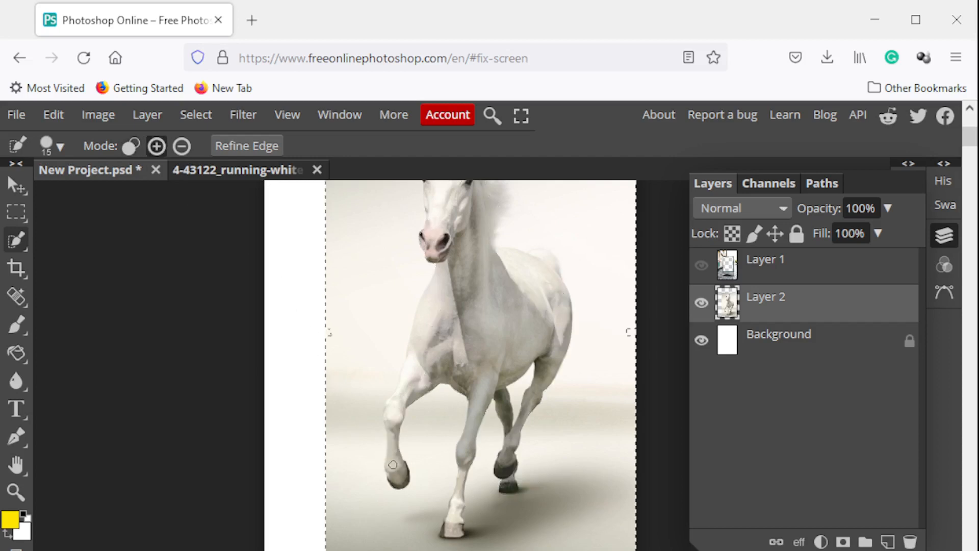
click(195, 114)
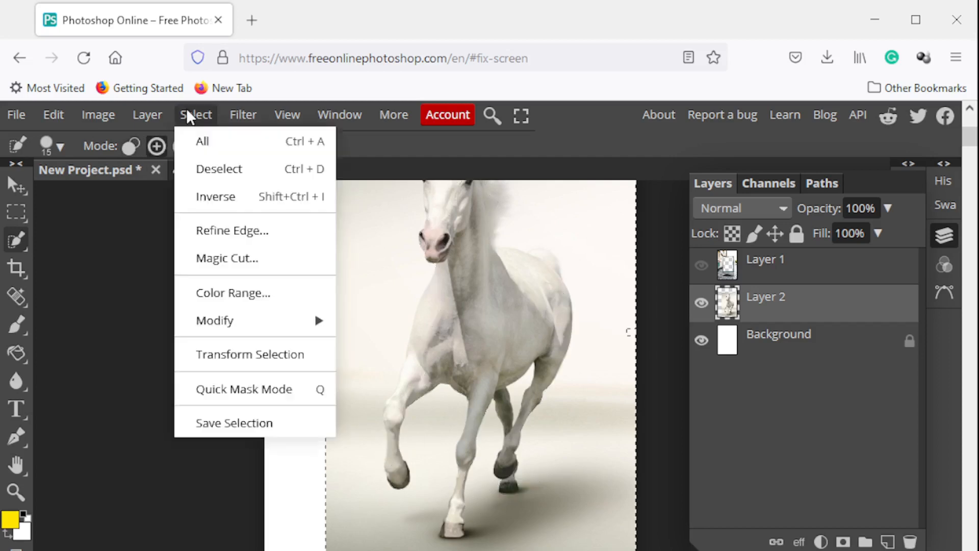
click(224, 168)
click(397, 467)
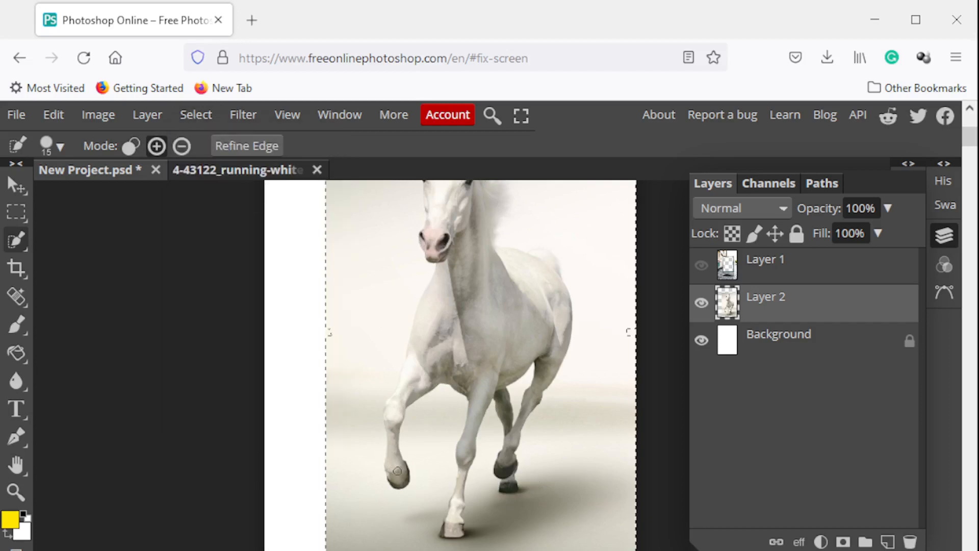
click(205, 114)
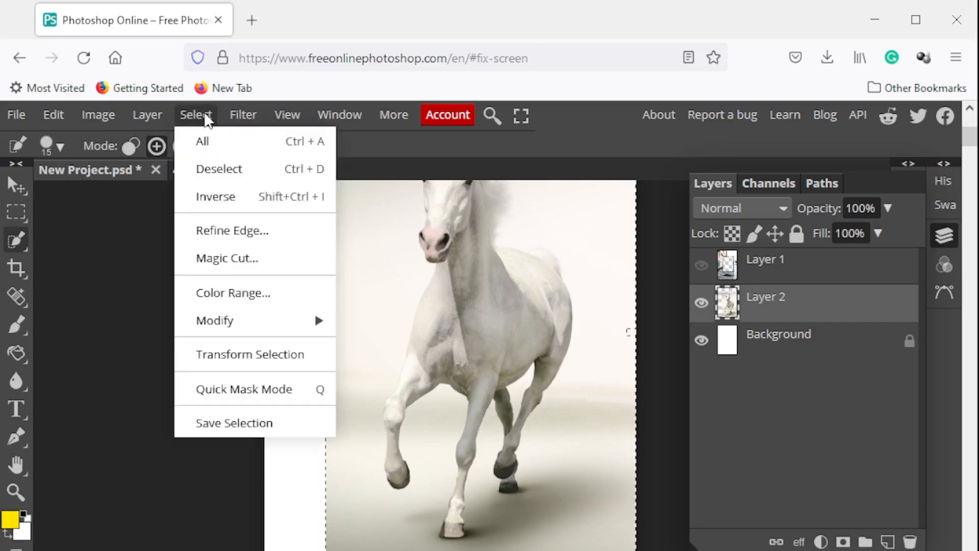
click(215, 167)
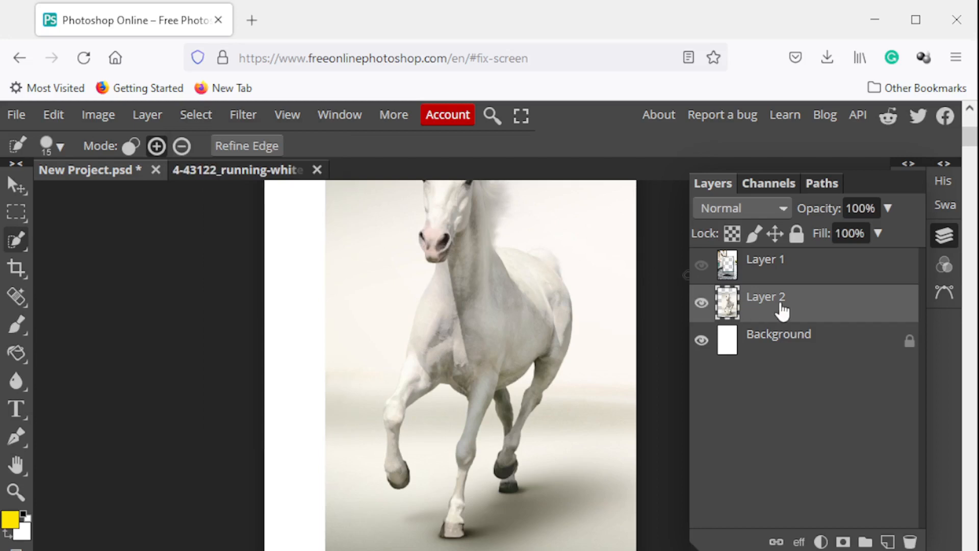
Retry the Quick Selection on the raised front leg, starting from new-selection mode, and deselect after each attempt
click(130, 147)
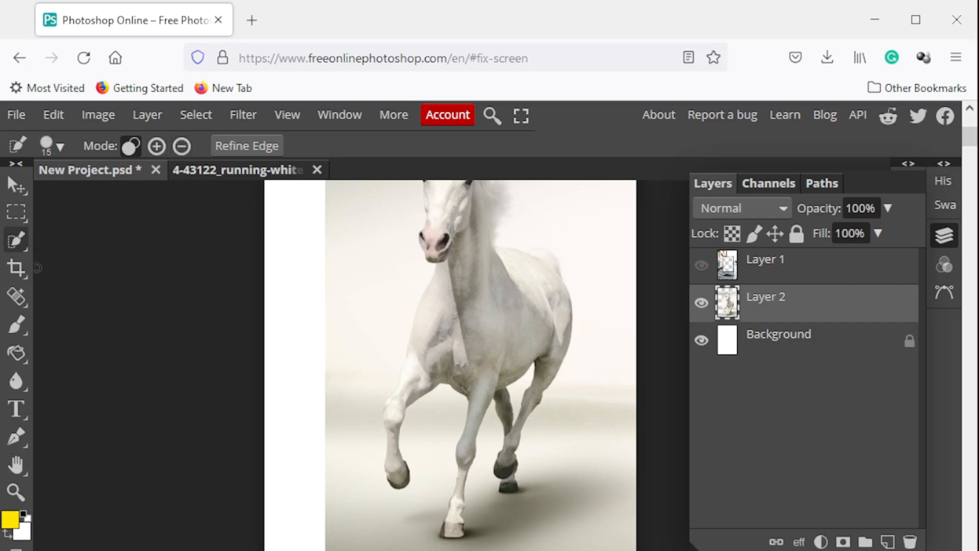
click(16, 244)
click(93, 268)
drag(392, 365, 403, 462)
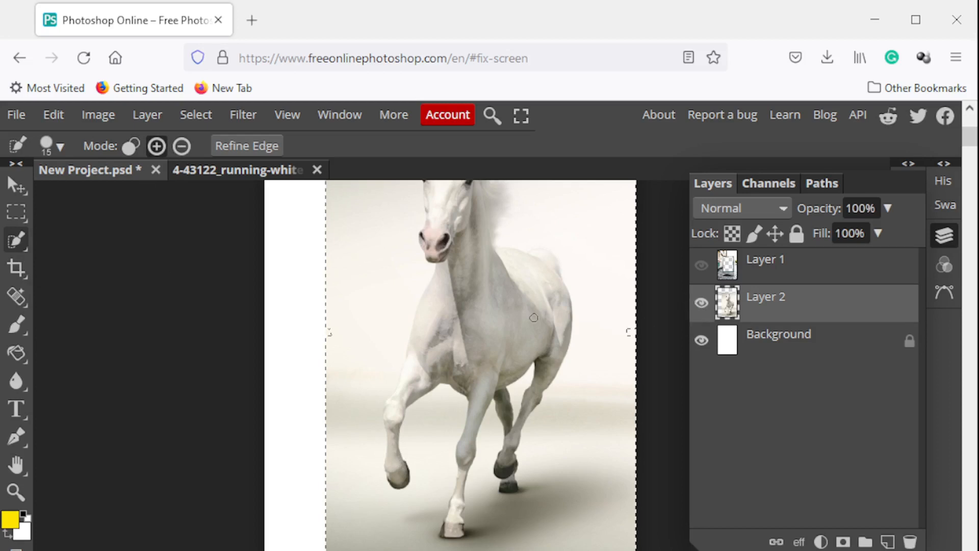
key(ctrl+d)
key(l)
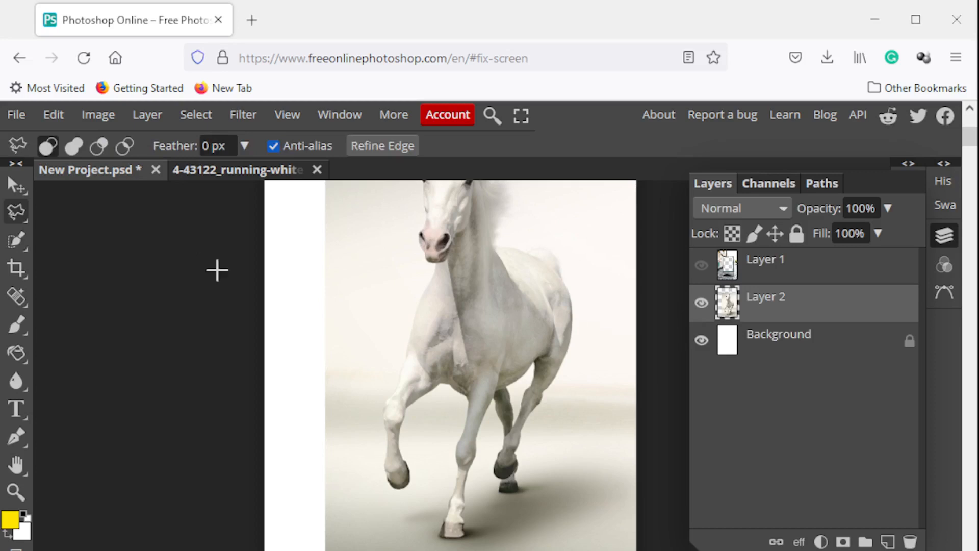
right_click(12, 240)
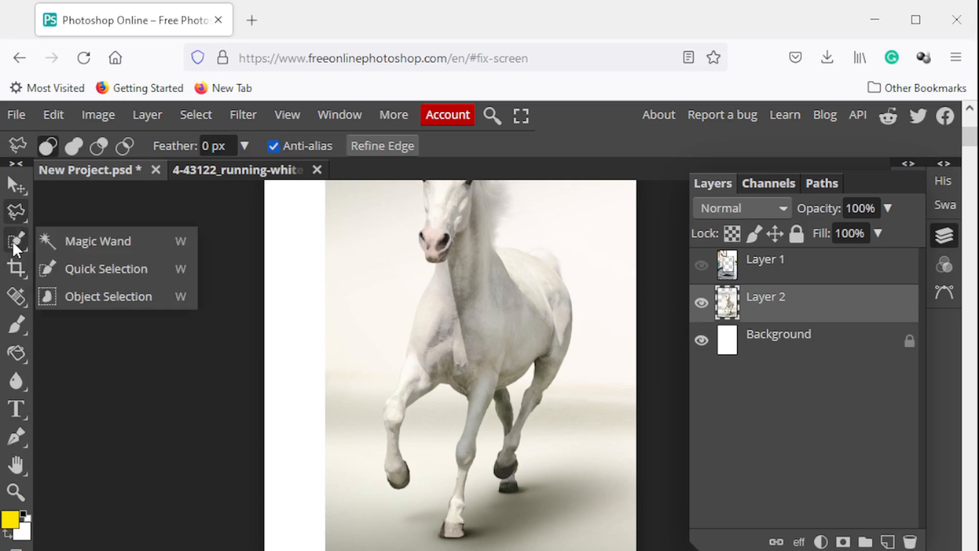
click(74, 269)
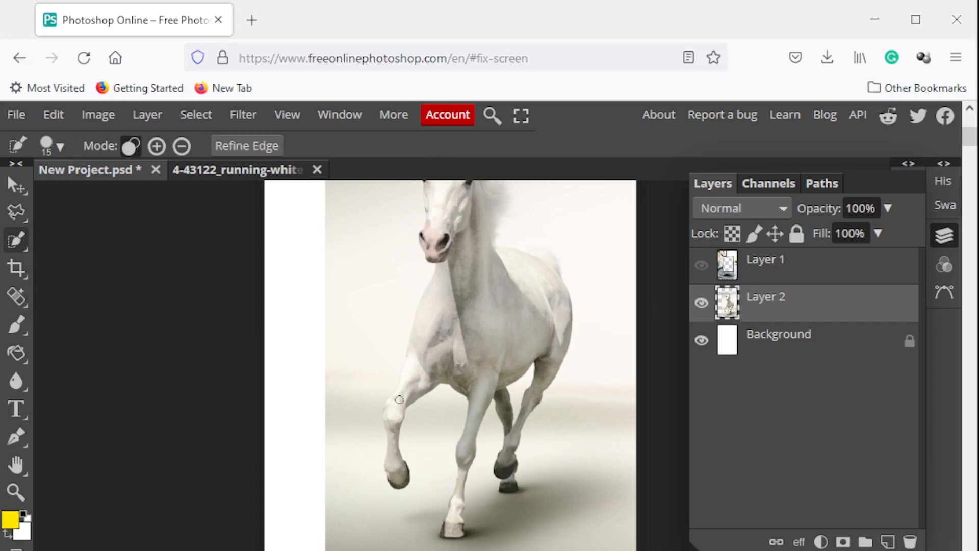
drag(399, 399, 405, 431)
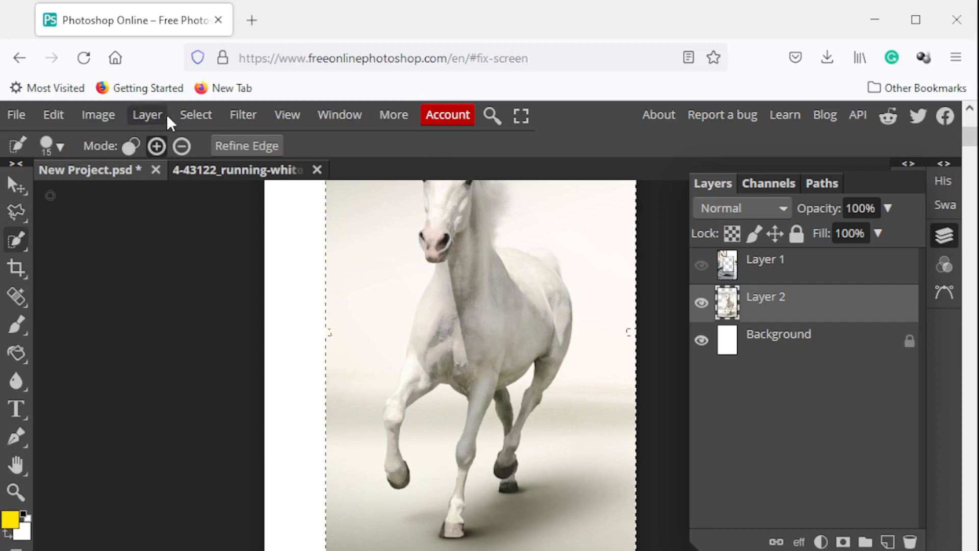
click(188, 121)
click(222, 167)
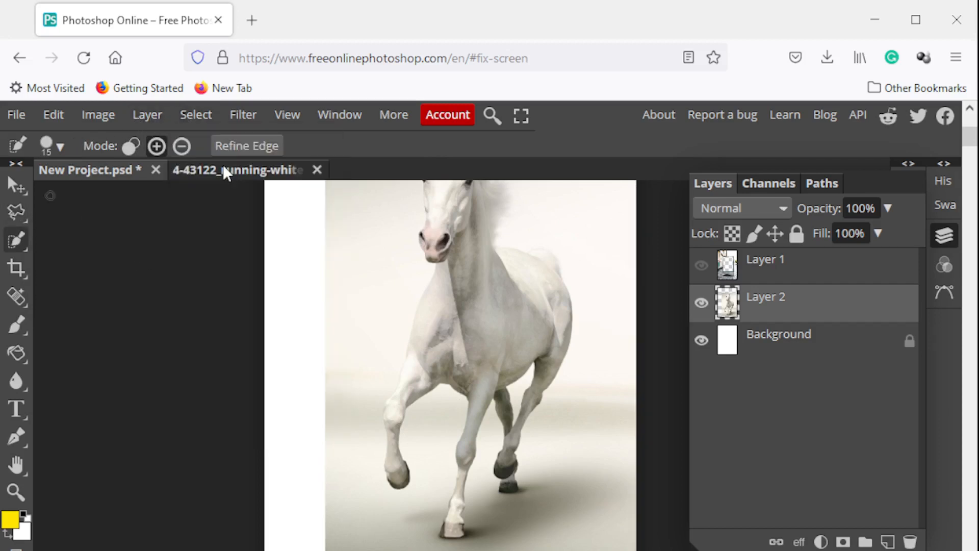
Outline the horse's two front legs and lower chest with the Polygonal Lasso Select tool, closing the selection at its starting point
right_click(19, 210)
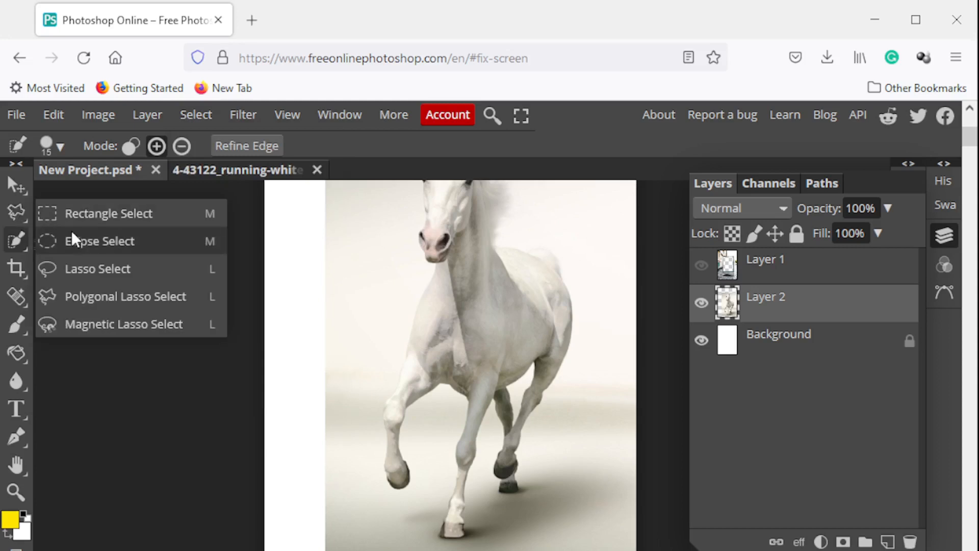
click(115, 298)
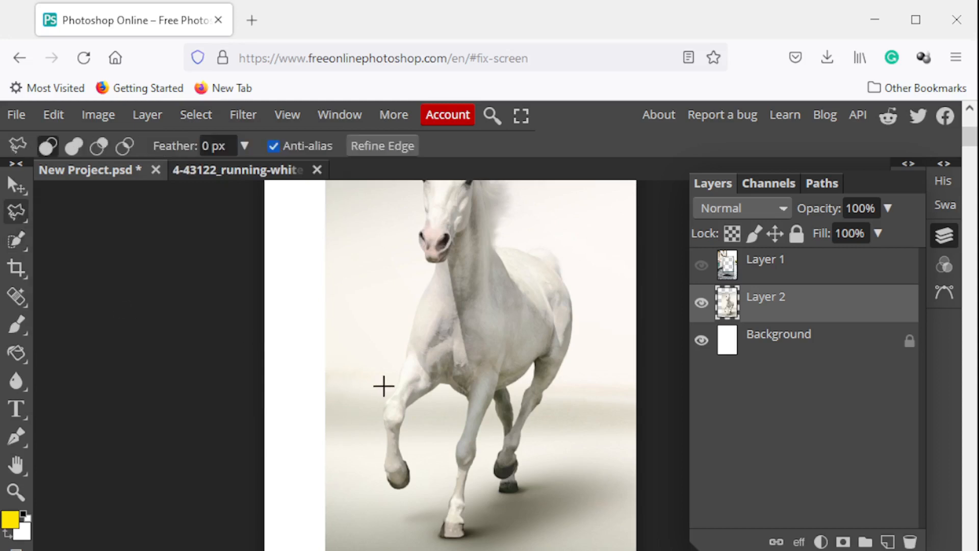
click(405, 359)
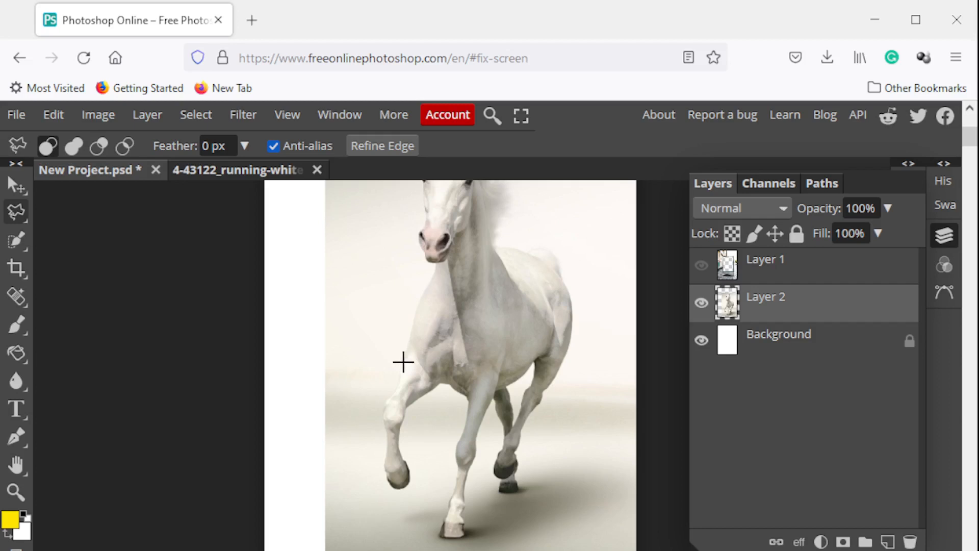
click(386, 402)
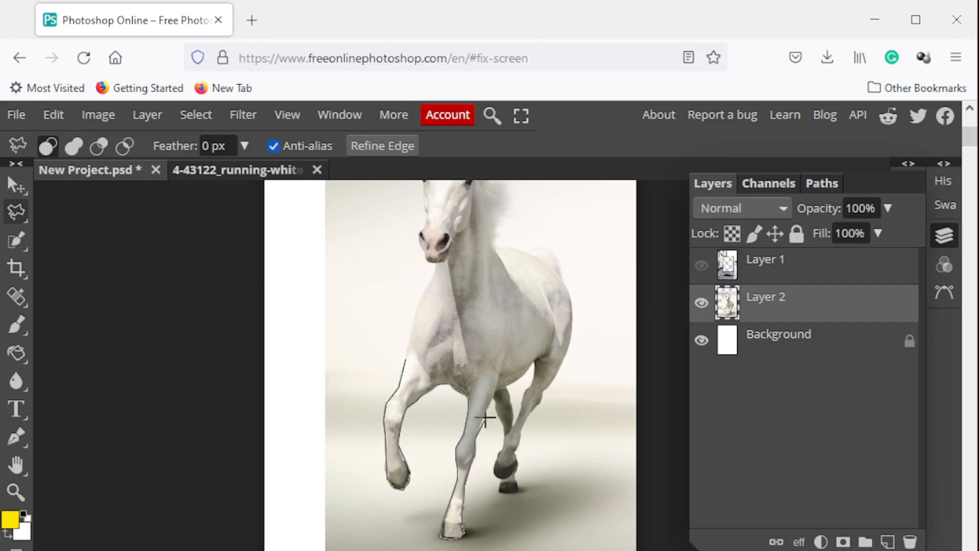
click(503, 356)
click(447, 336)
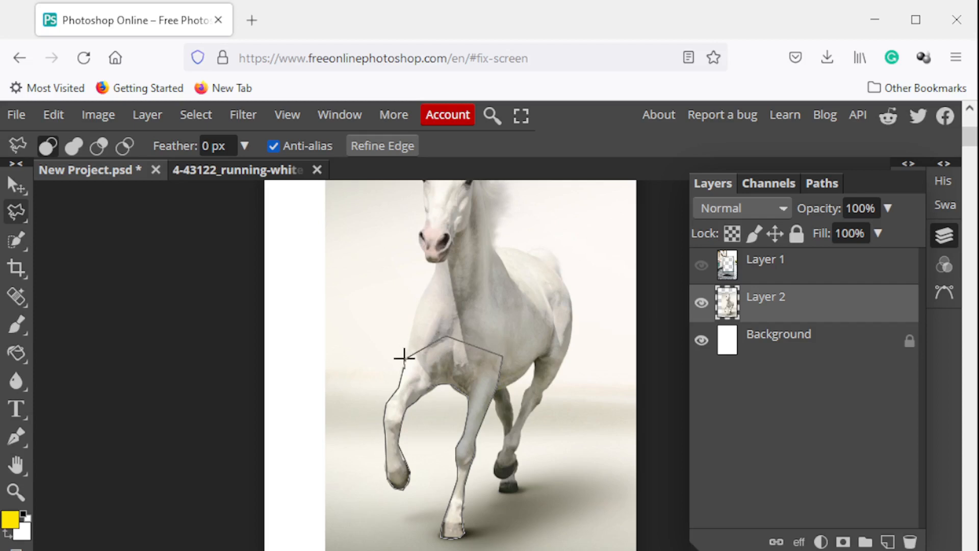
click(404, 357)
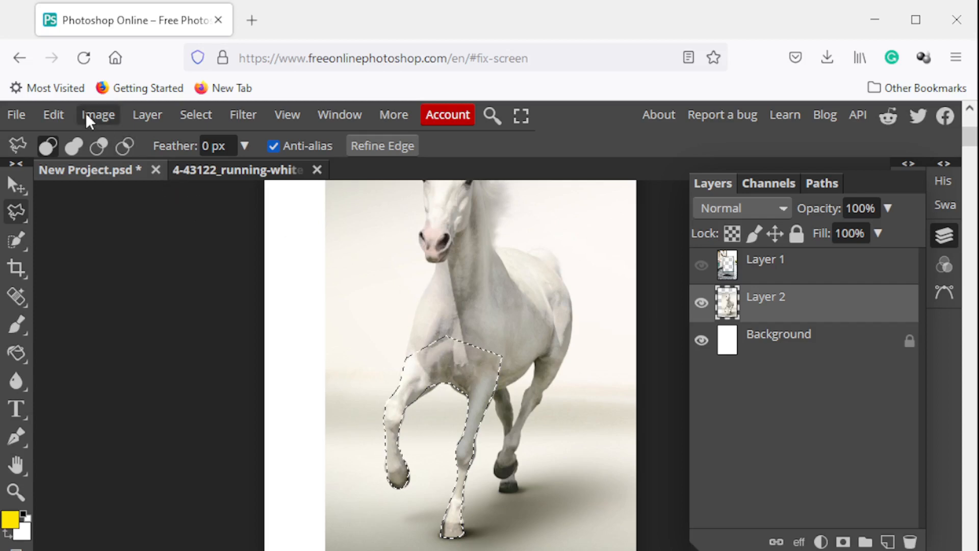
Copy the selected front legs from the horse layer and paste them as a new layer
click(56, 115)
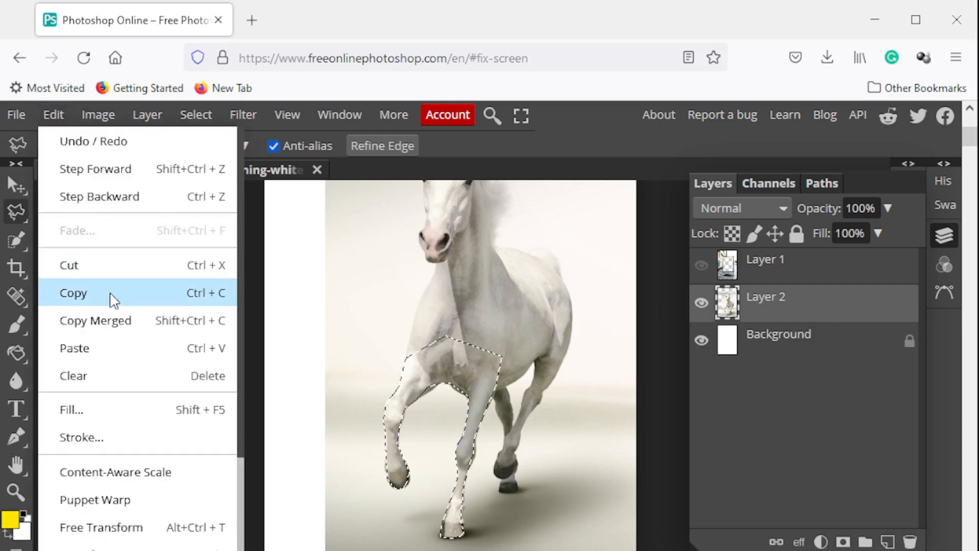
click(112, 299)
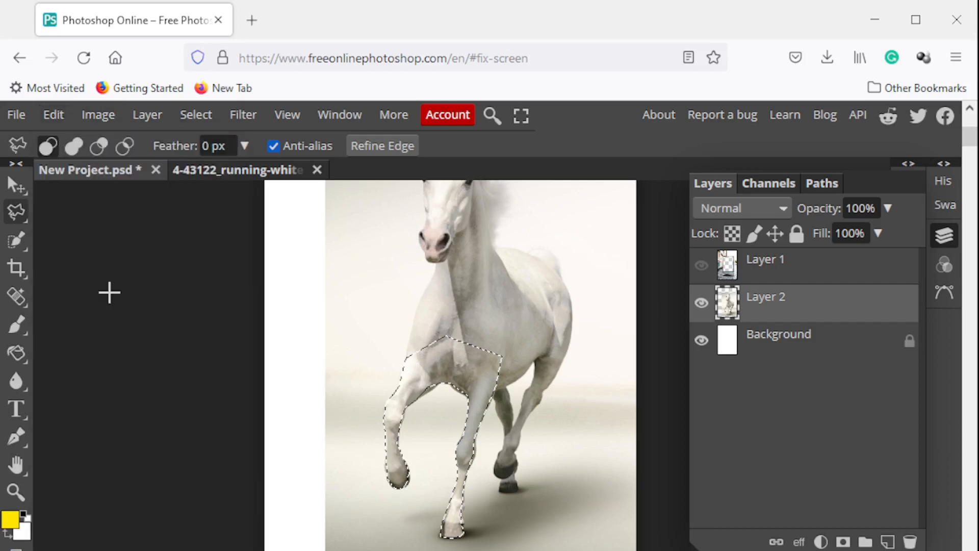
click(54, 115)
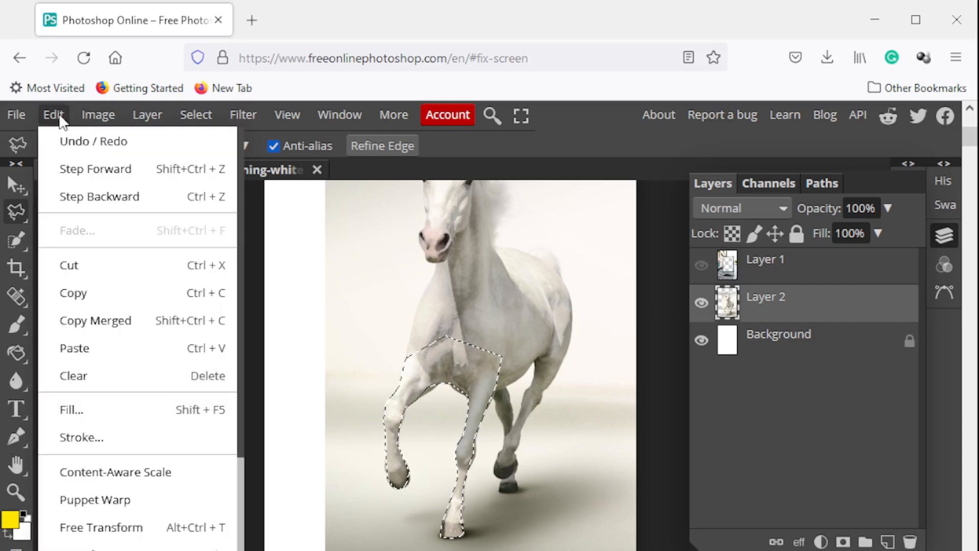
click(106, 352)
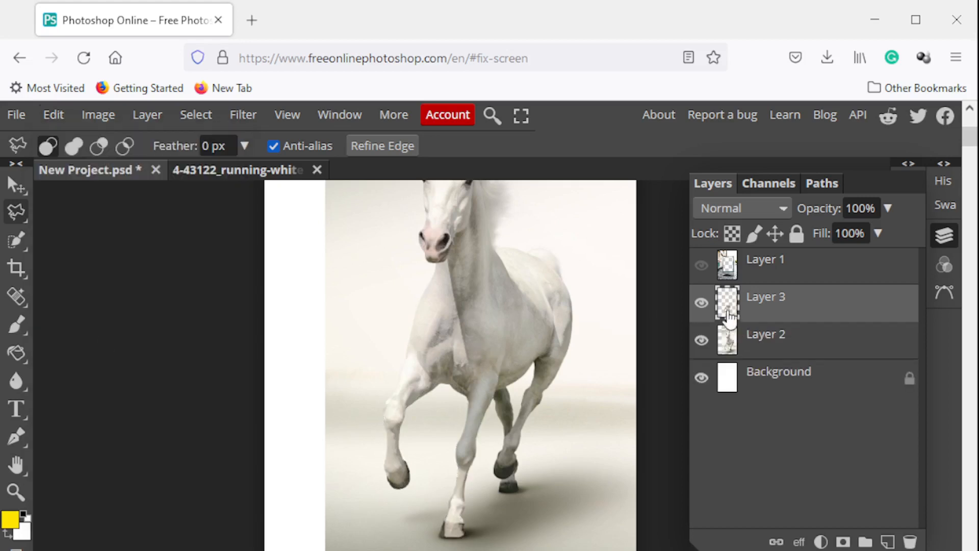
Check the pasted legs alone and against the billboard by hiding the horse layer and briefly showing the billboard layer
click(702, 340)
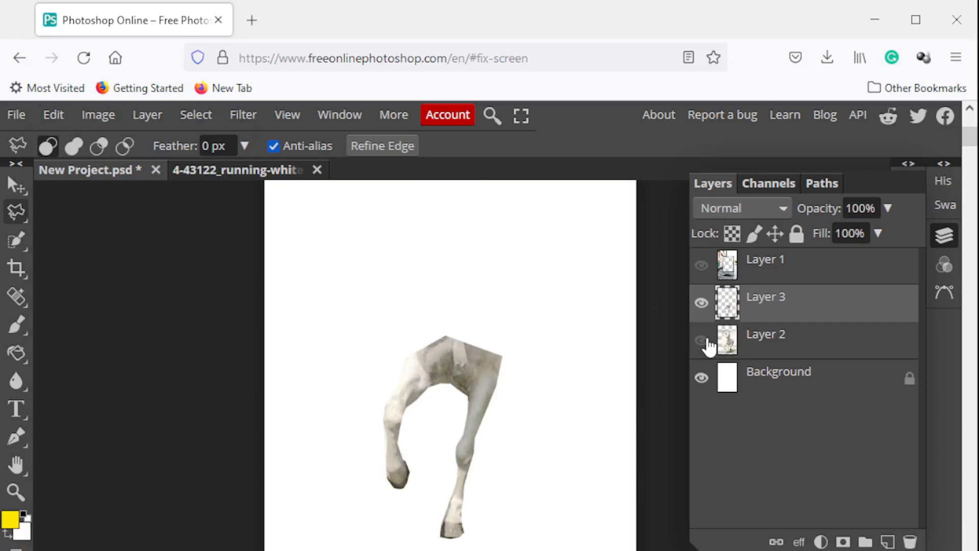
click(706, 266)
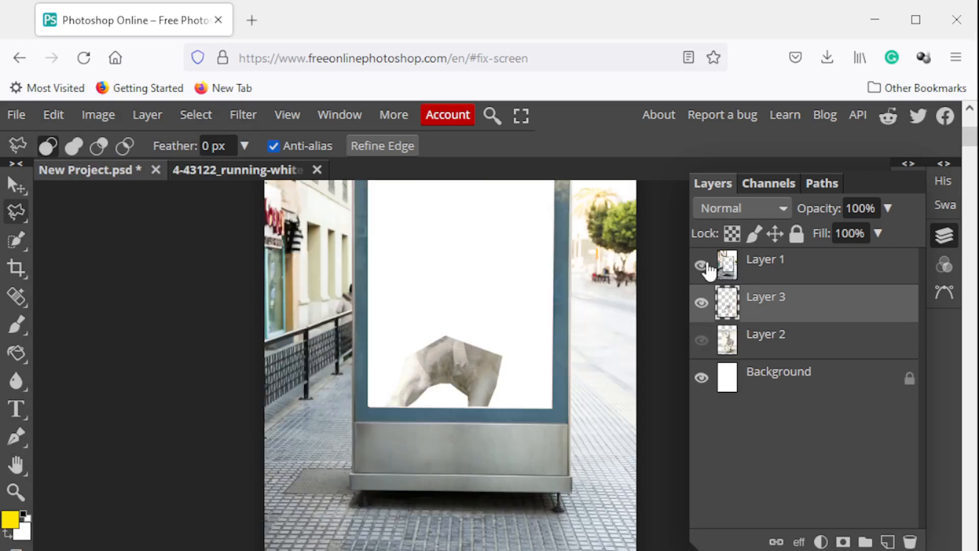
click(707, 266)
Hide the pasted legs layer and show the full horse layer again
click(702, 303)
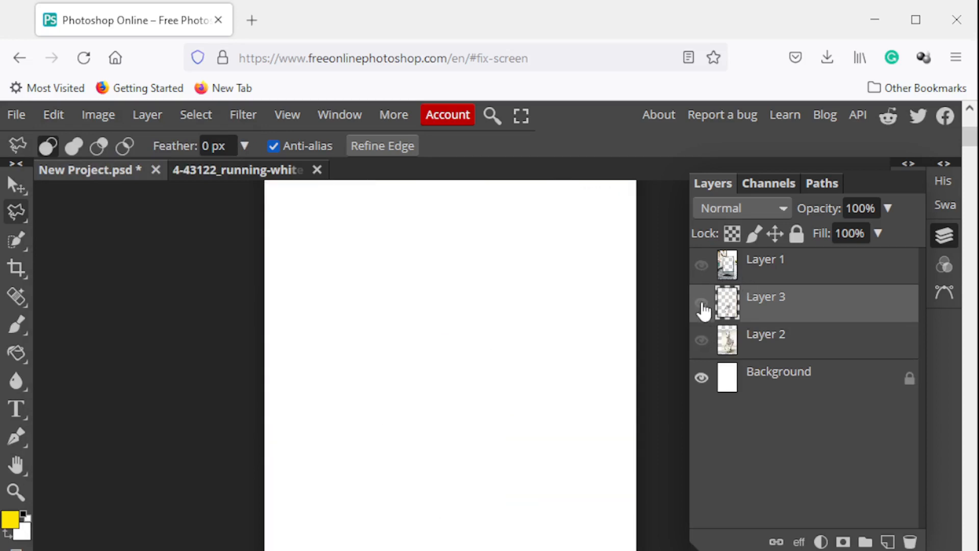
click(702, 303)
click(702, 304)
click(702, 340)
click(701, 341)
click(701, 341)
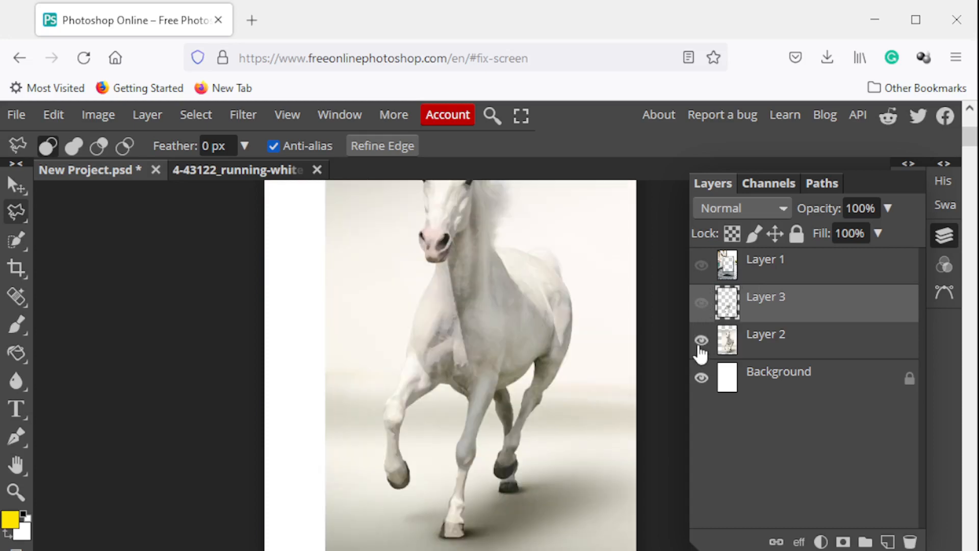
click(14, 491)
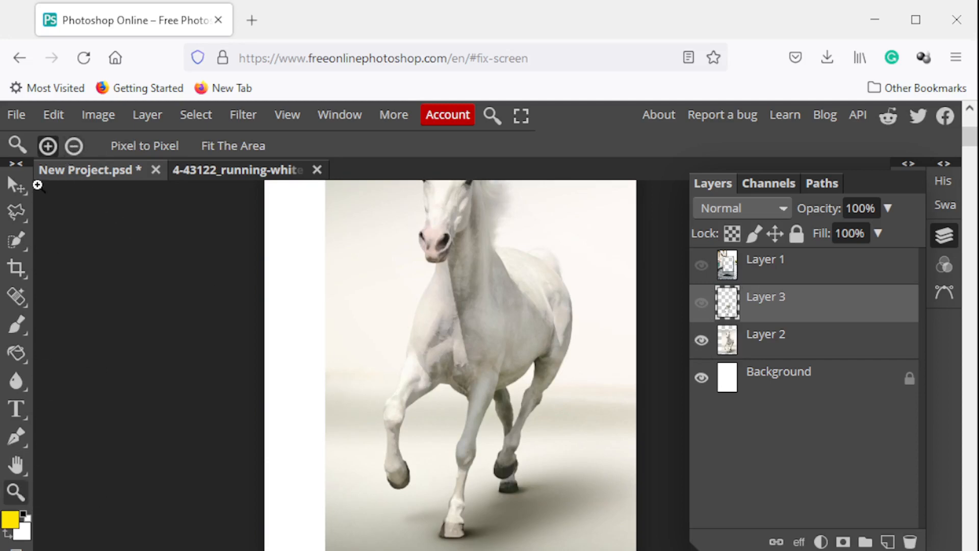
click(74, 146)
click(500, 254)
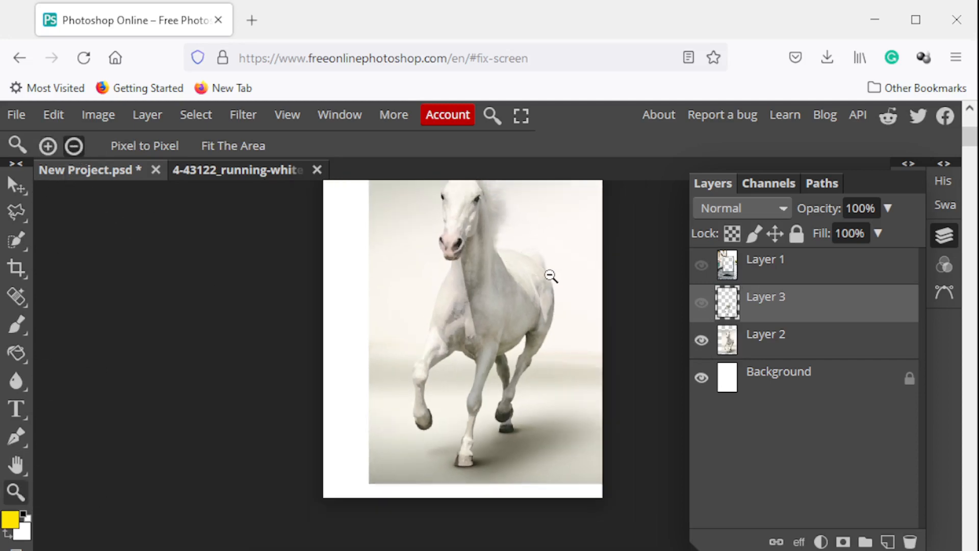
click(511, 332)
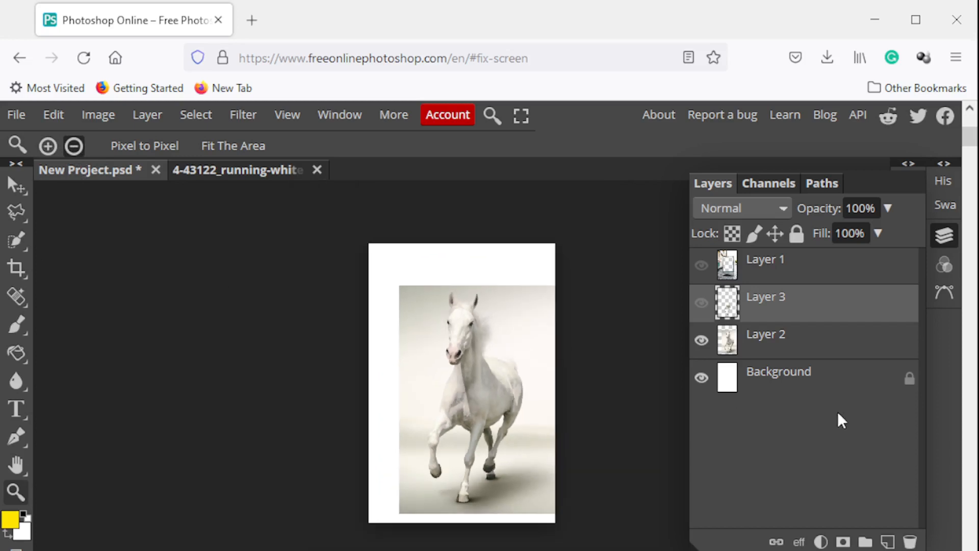
Show the billboard and pasted legs layers again, and move the billboard layer beneath the legs layer, above the horse layer
click(16, 186)
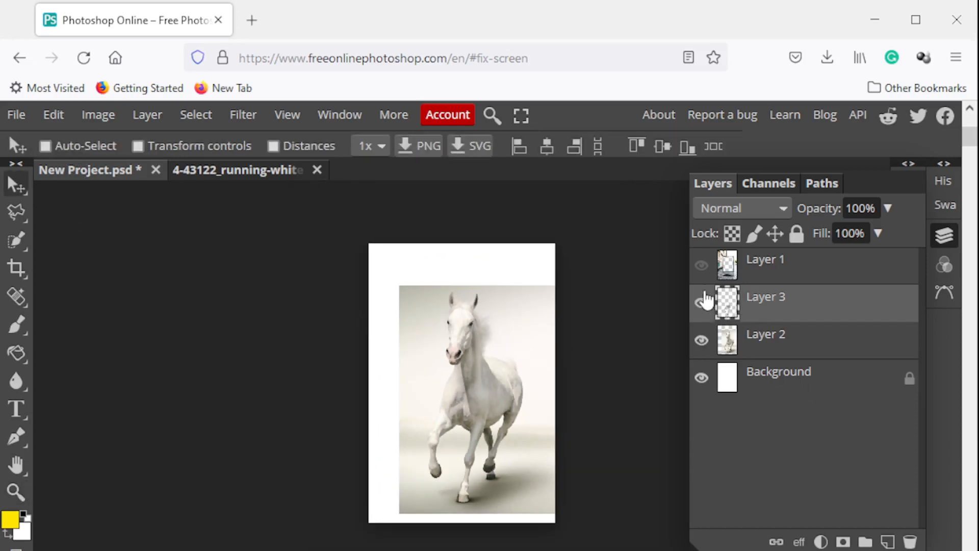
click(702, 266)
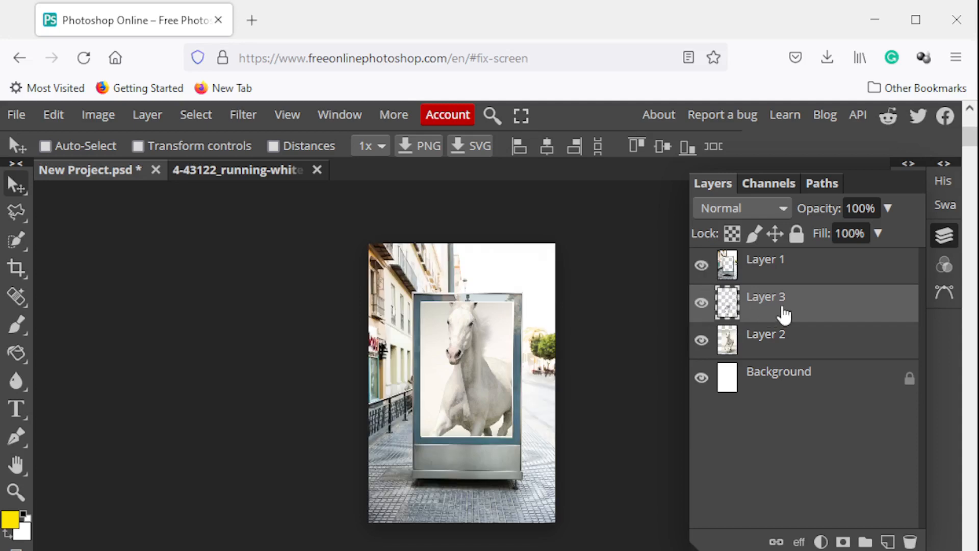
click(788, 268)
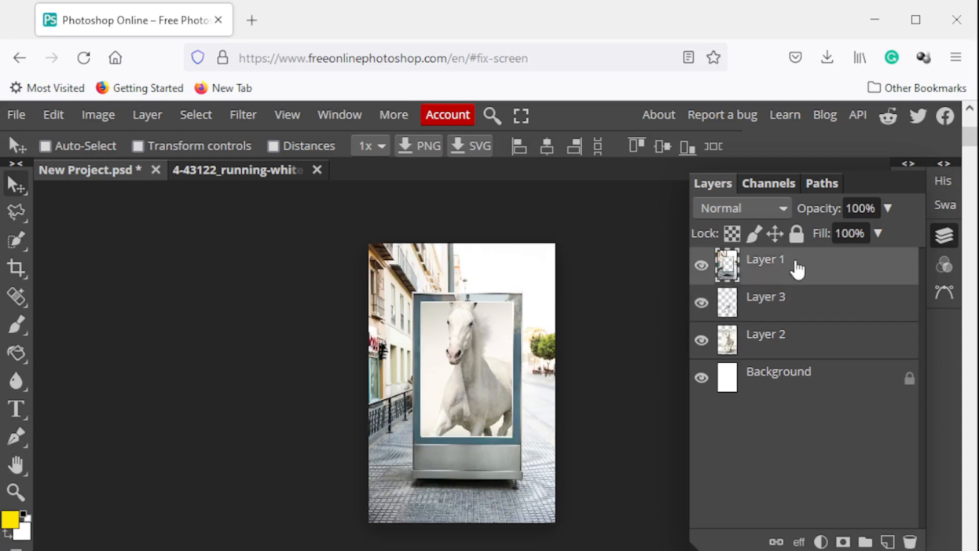
drag(798, 265, 799, 327)
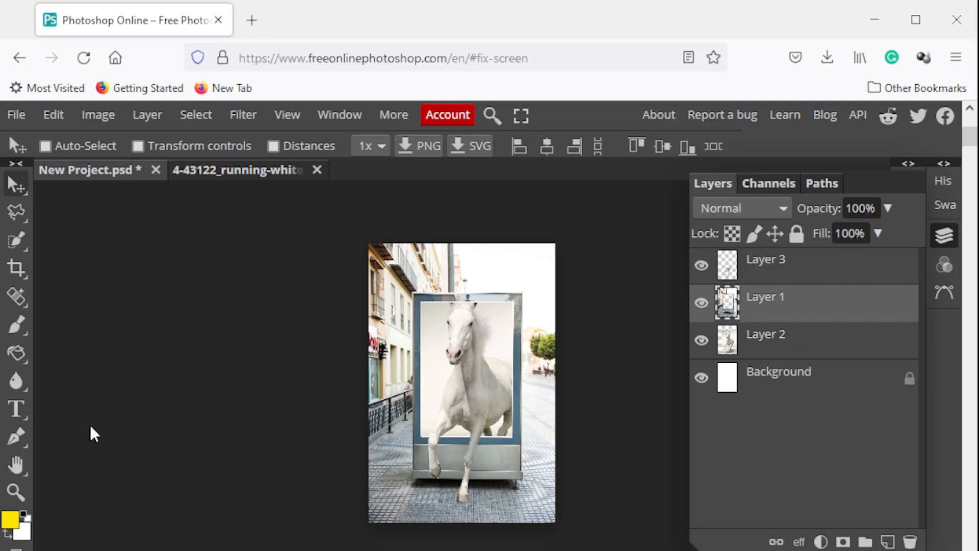
Inspect the composite up close, temporarily hiding the billboard and full horse layers to check the cut-out legs alone
click(16, 492)
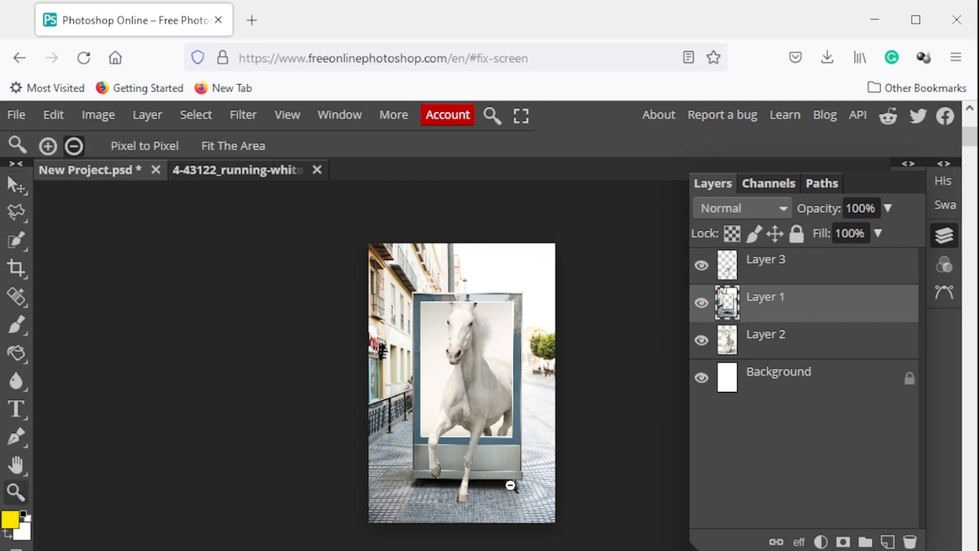
click(522, 405)
click(55, 143)
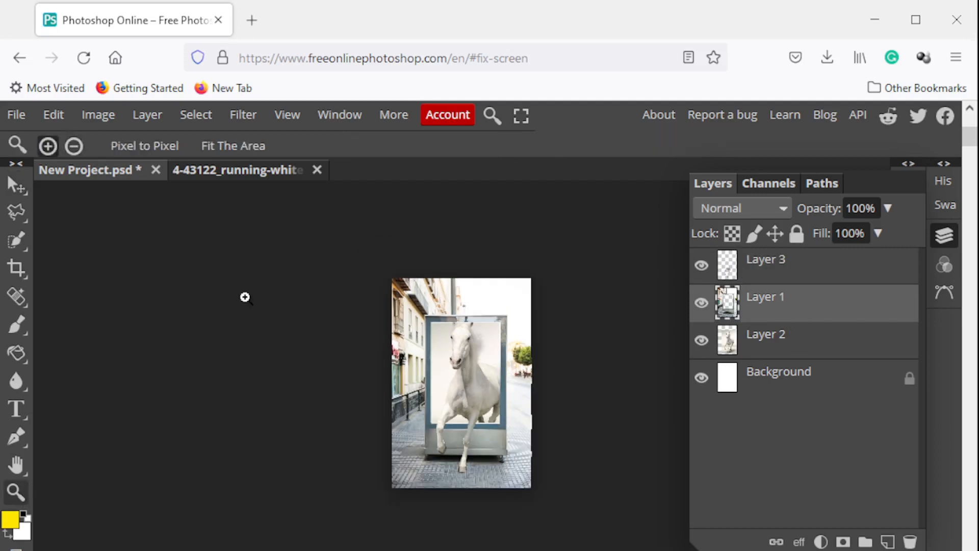
click(514, 411)
click(515, 412)
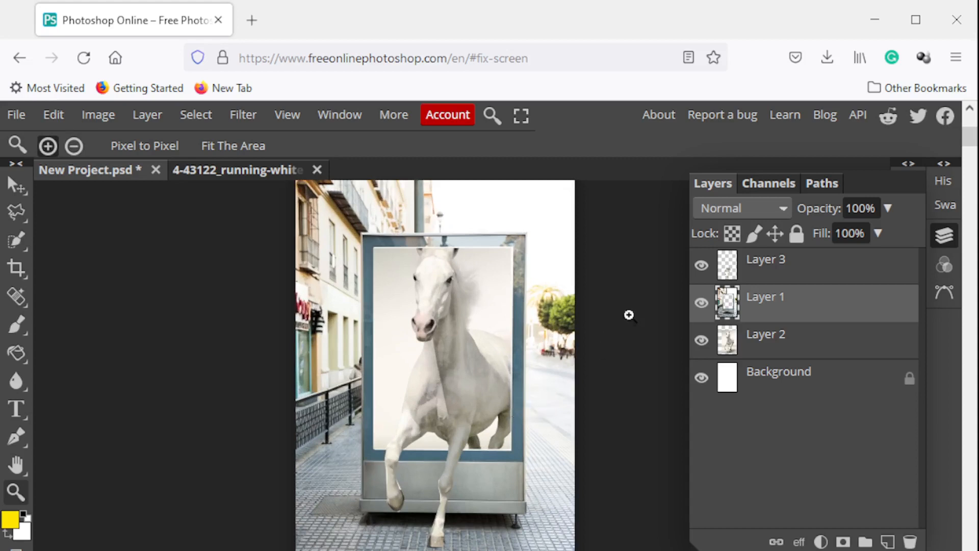
click(705, 304)
click(704, 341)
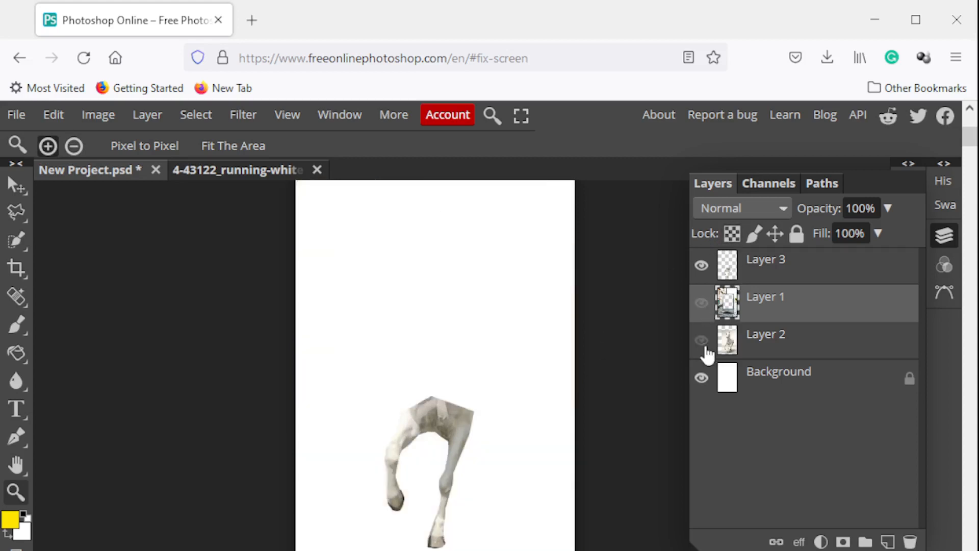
click(703, 342)
click(703, 305)
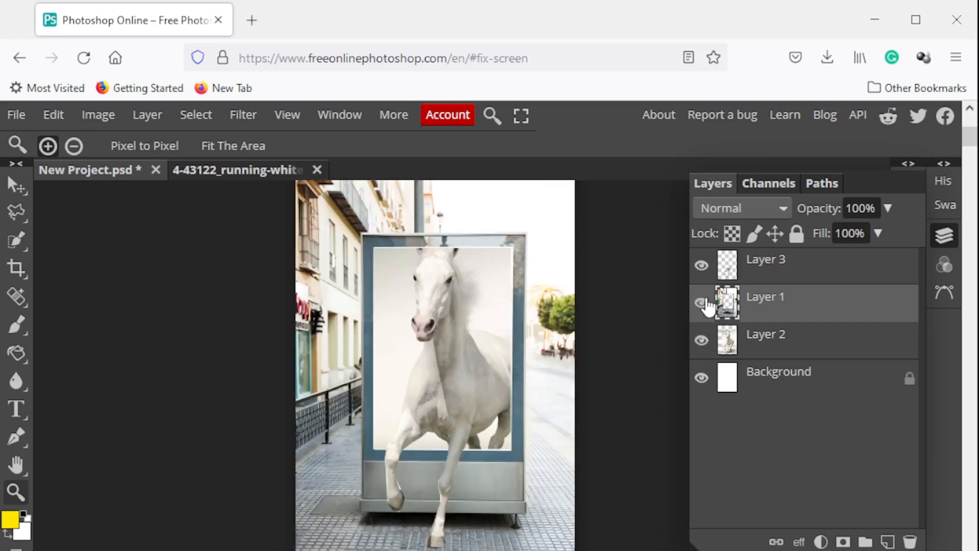